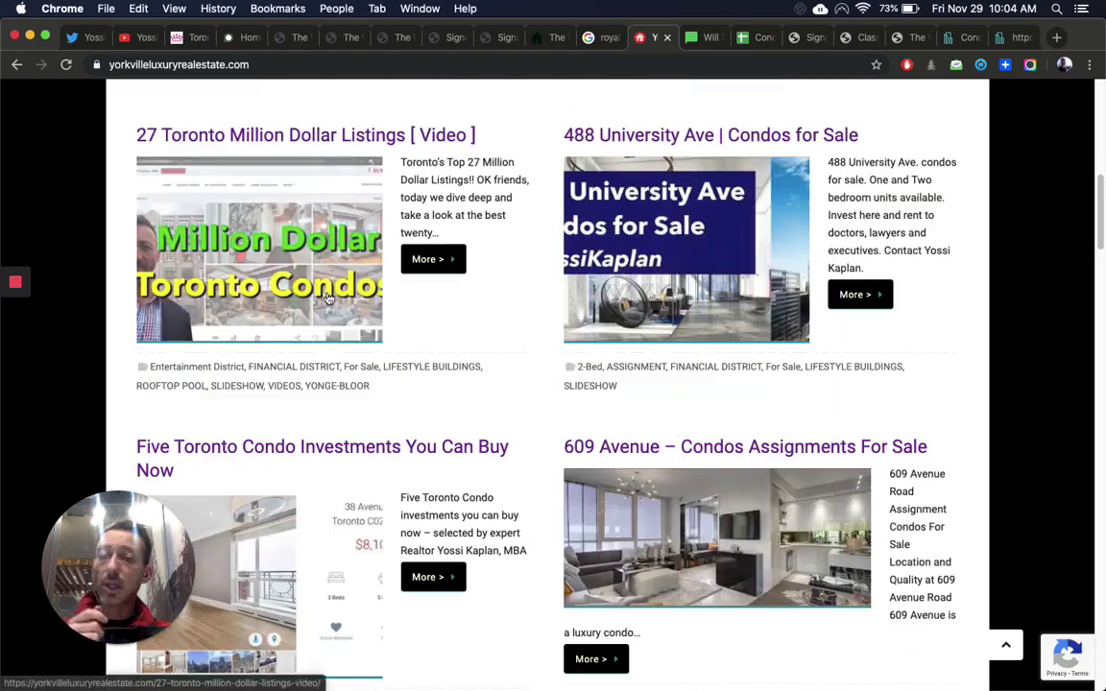
Step: Look through the condo listings on the Yorkville luxury real estate homepage
scroll(346, 300, "down", 3)
scroll(351, 304, "down", 5)
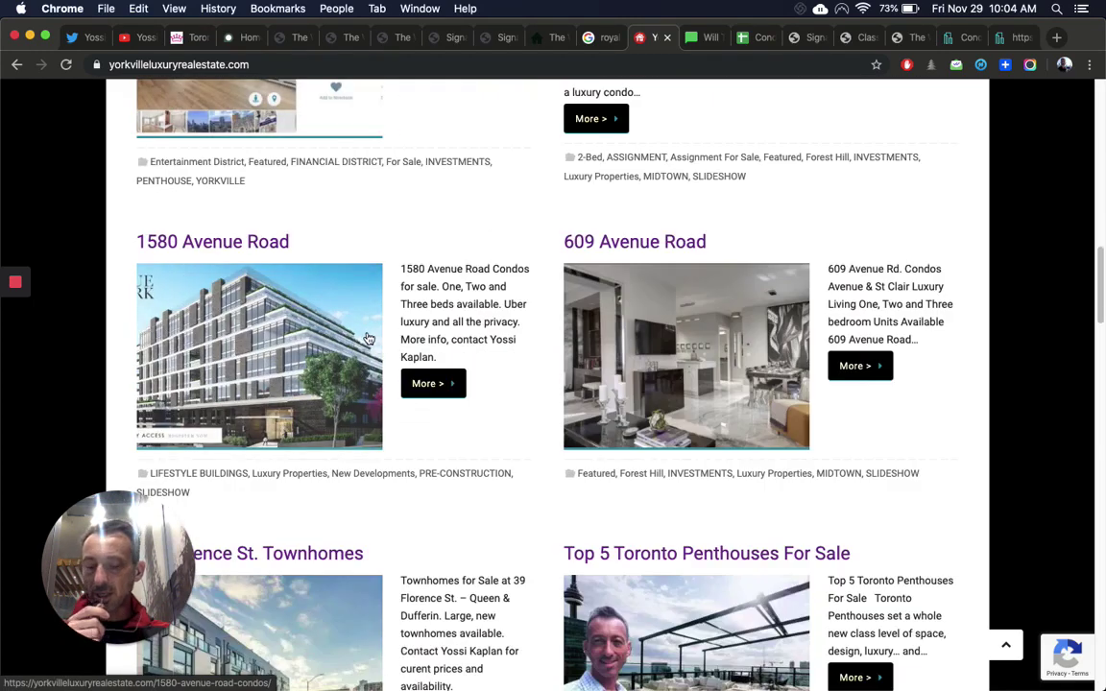
scroll(460, 423, "down", 9)
scroll(582, 434, "down", 6)
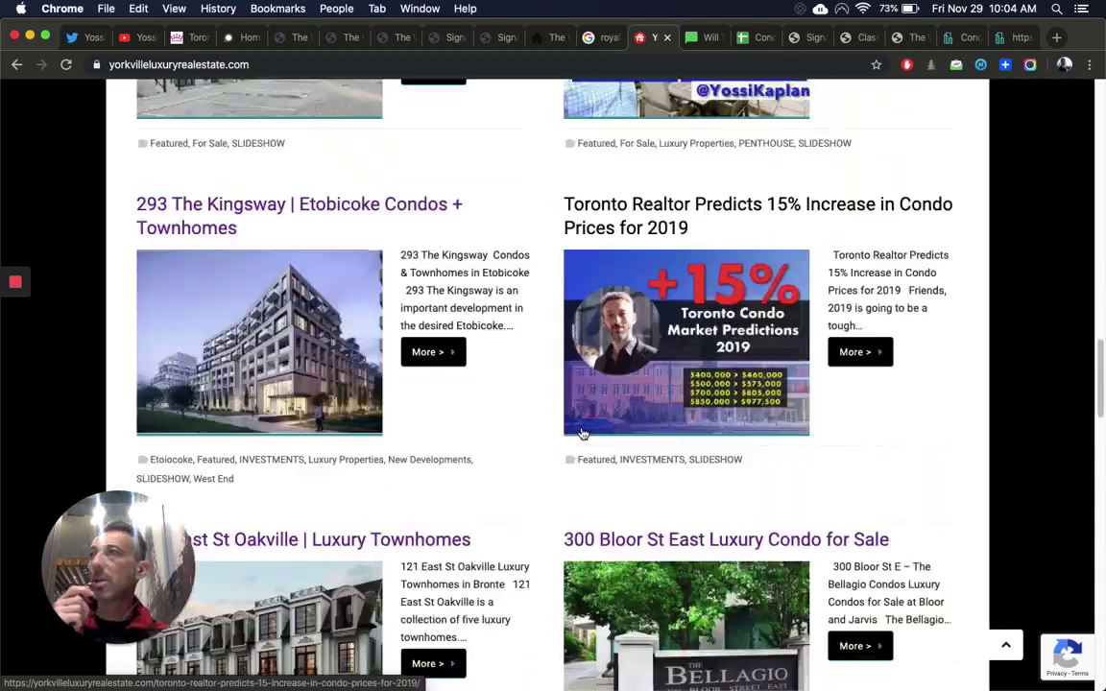
scroll(580, 423, "up", 20)
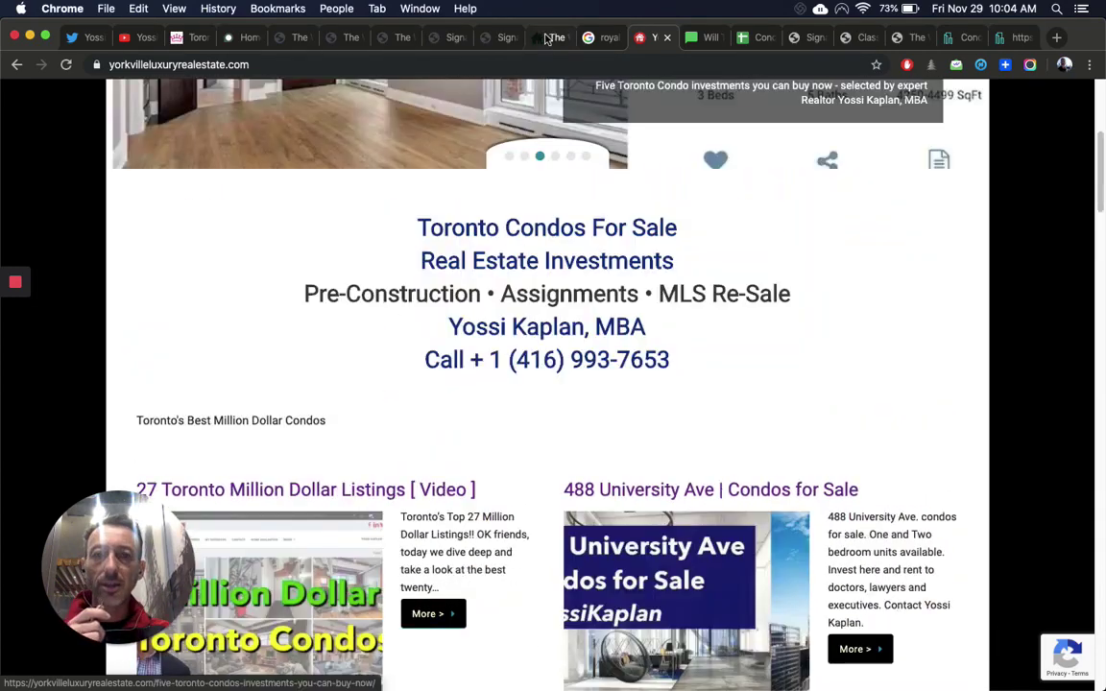
Step: Switch to The Well pre-construction page and browse through the project's gallery images
key("ctrl+shift+Tab")
key("ctrl+shift+Tab")
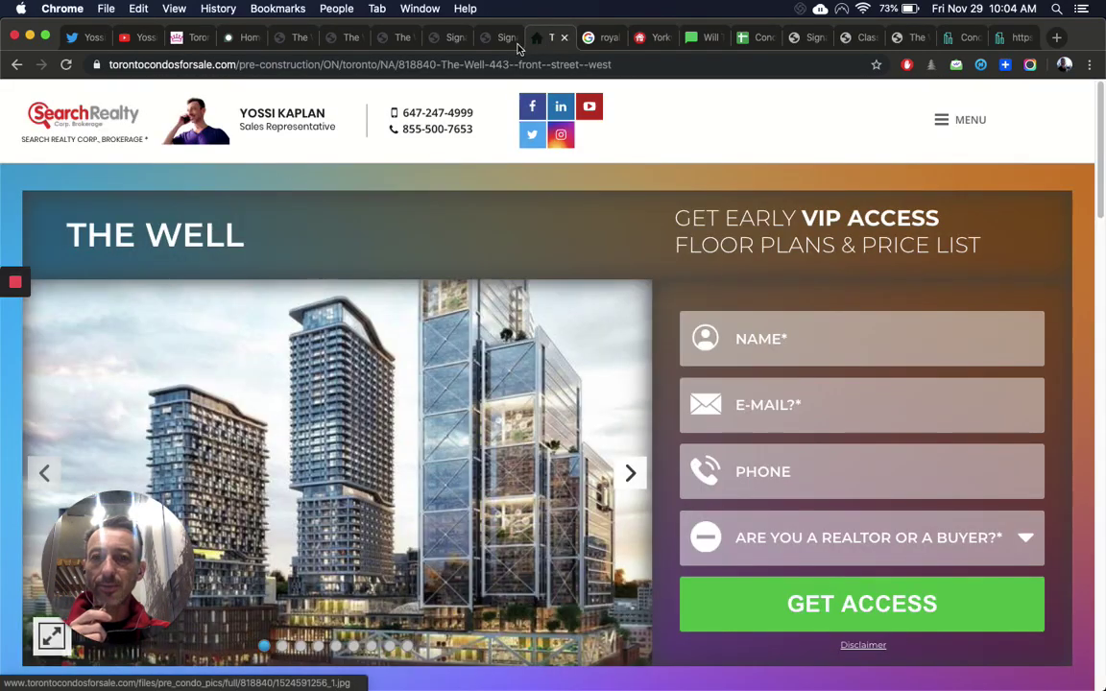
left_click(626, 472)
left_click(626, 472)
scroll(625, 470, "down", 1)
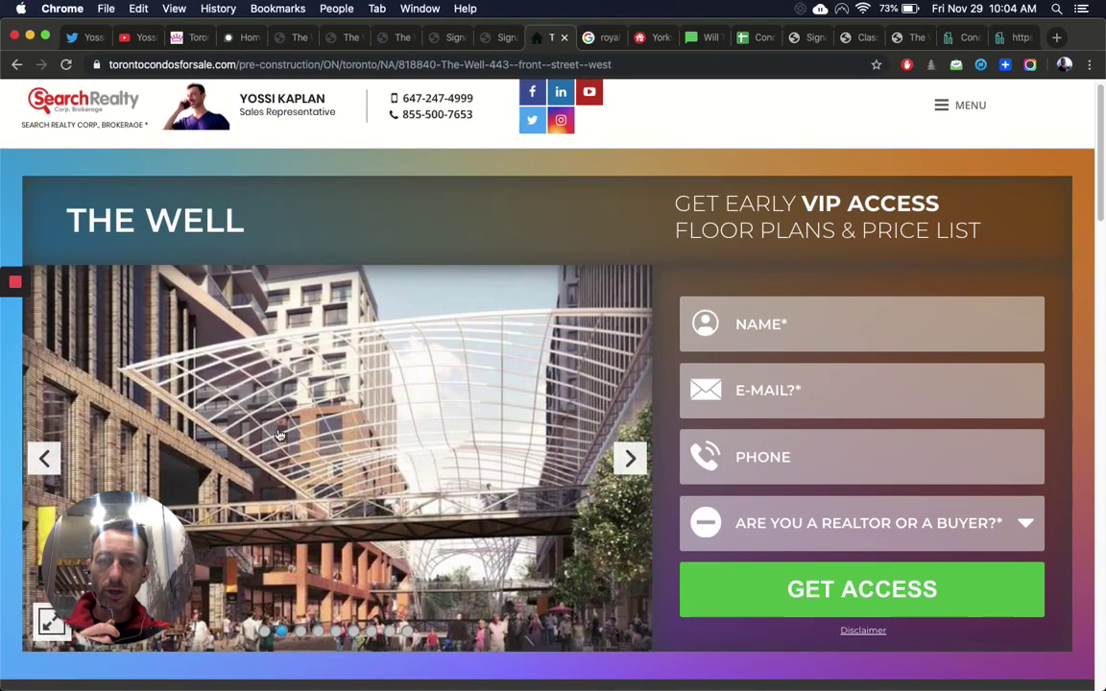
scroll(626, 461, "down", 1)
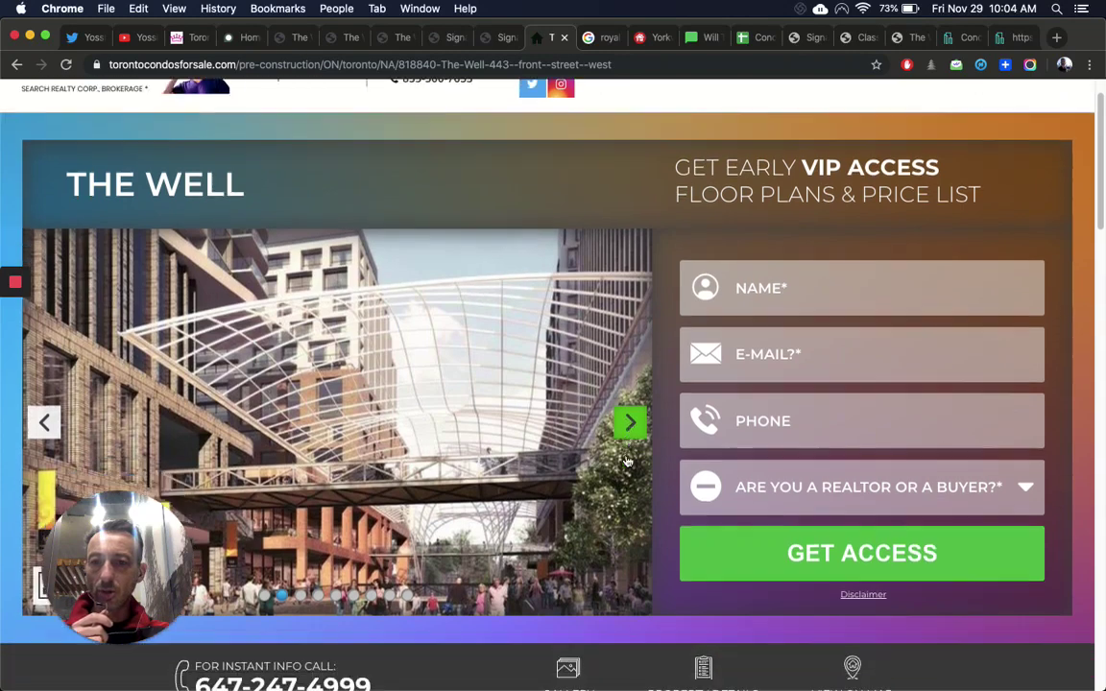
left_click(632, 400)
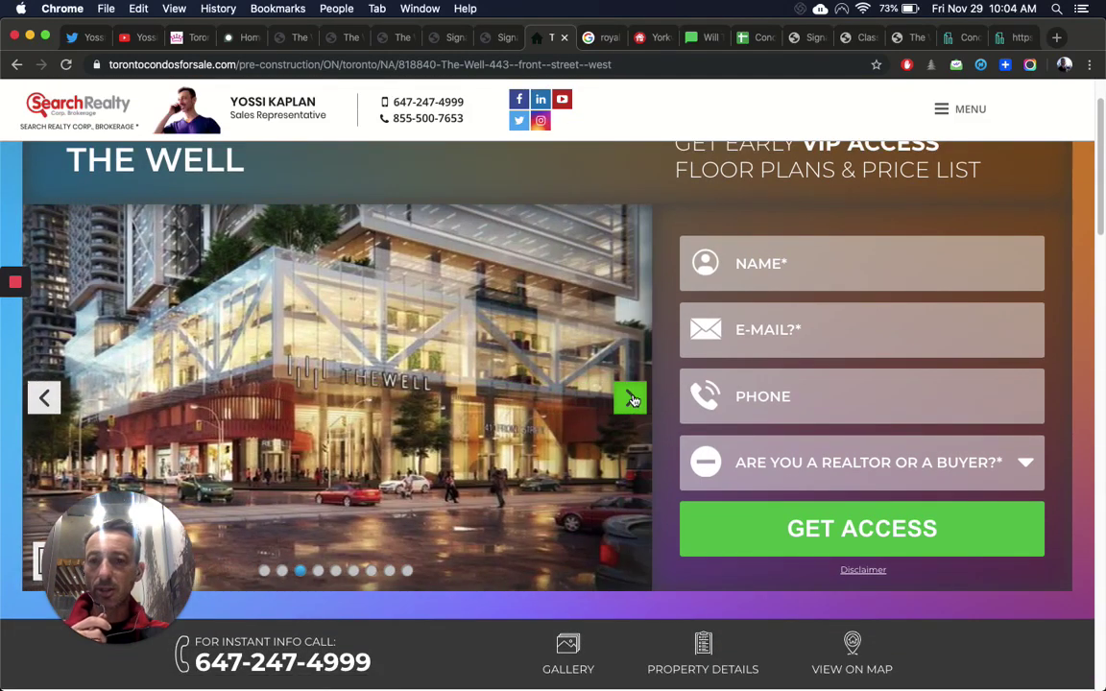
left_click(631, 400)
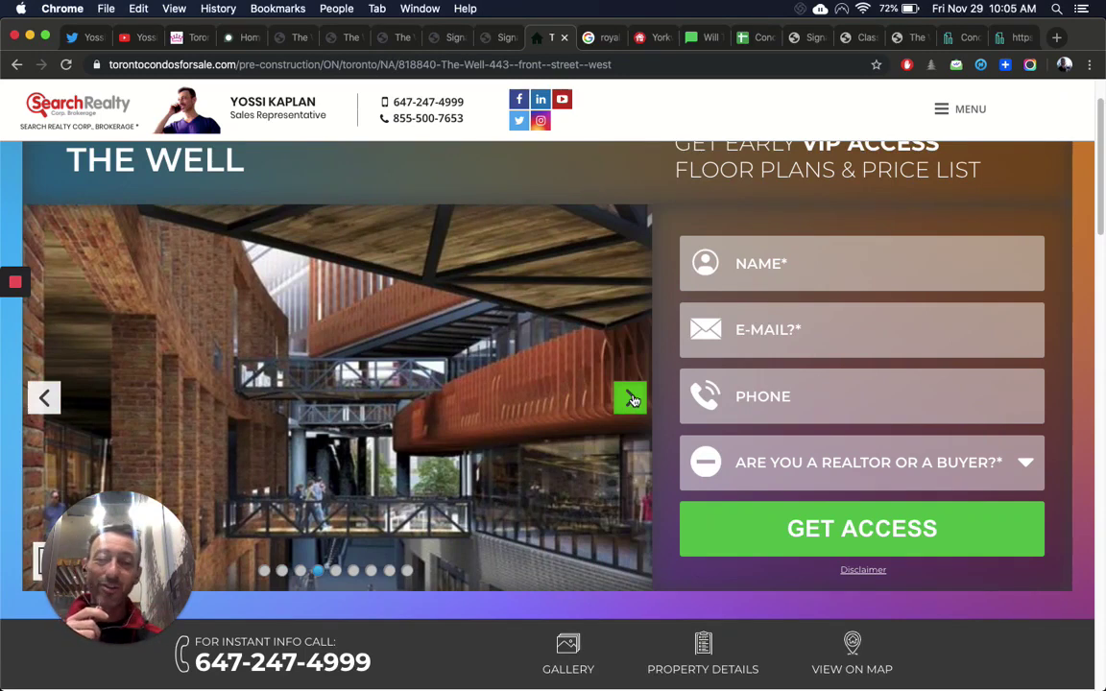
left_click(631, 400)
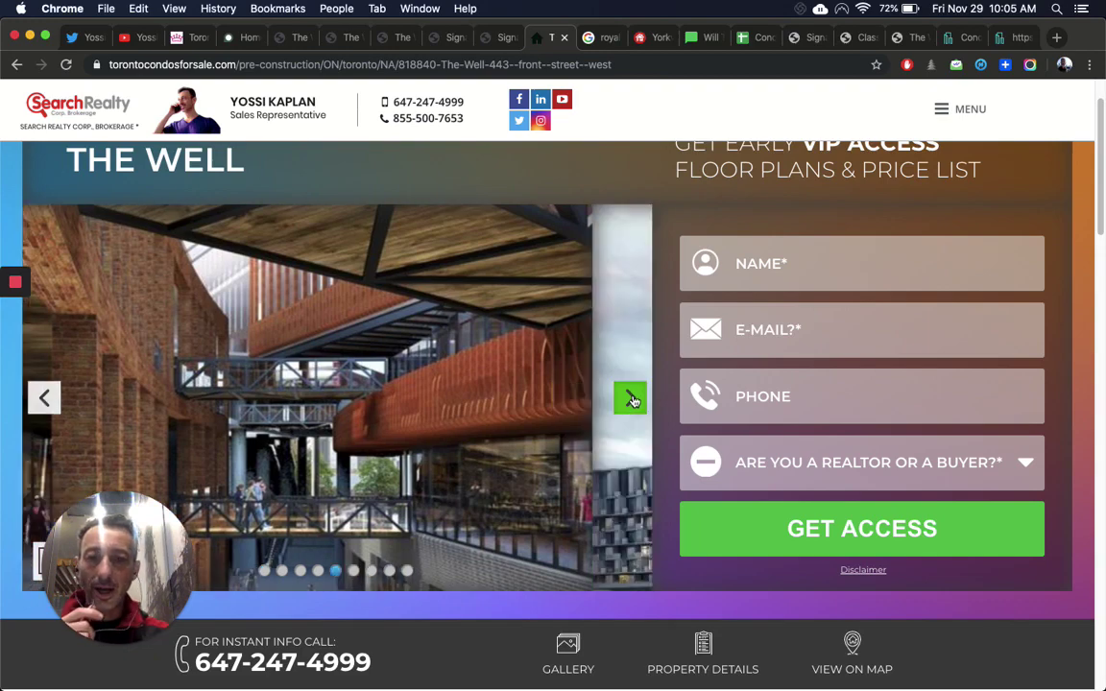
left_click(632, 401)
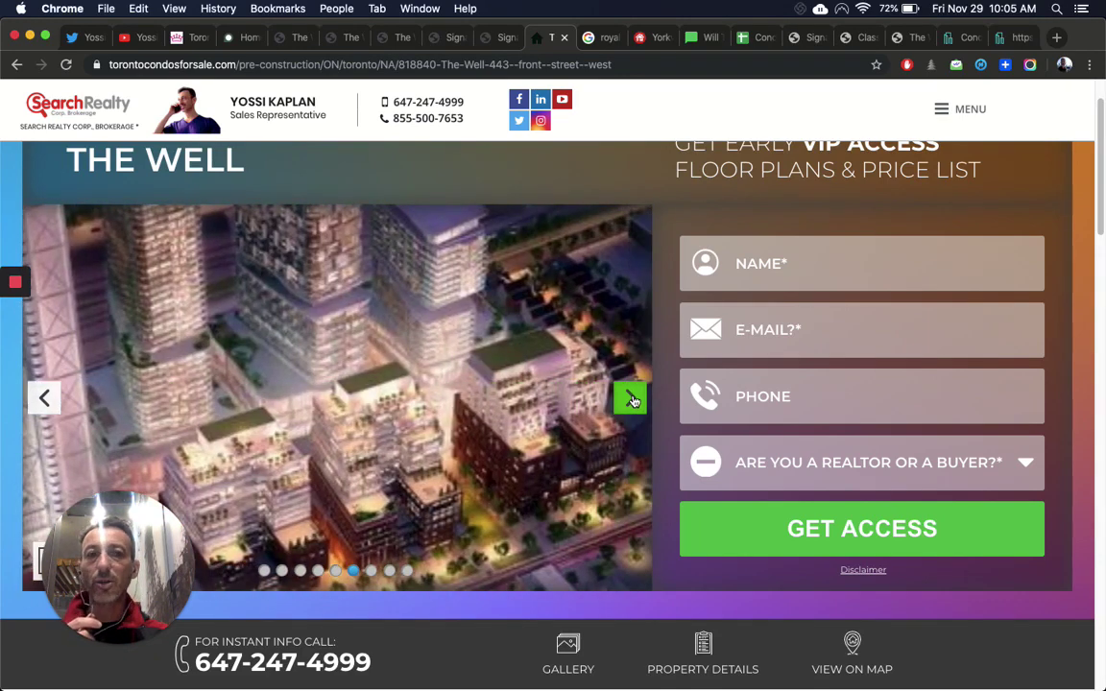
Step: In the Condo Calculator spreadsheet, set the first condo's name to The Well and its address to Front/Spadina
left_click(704, 38)
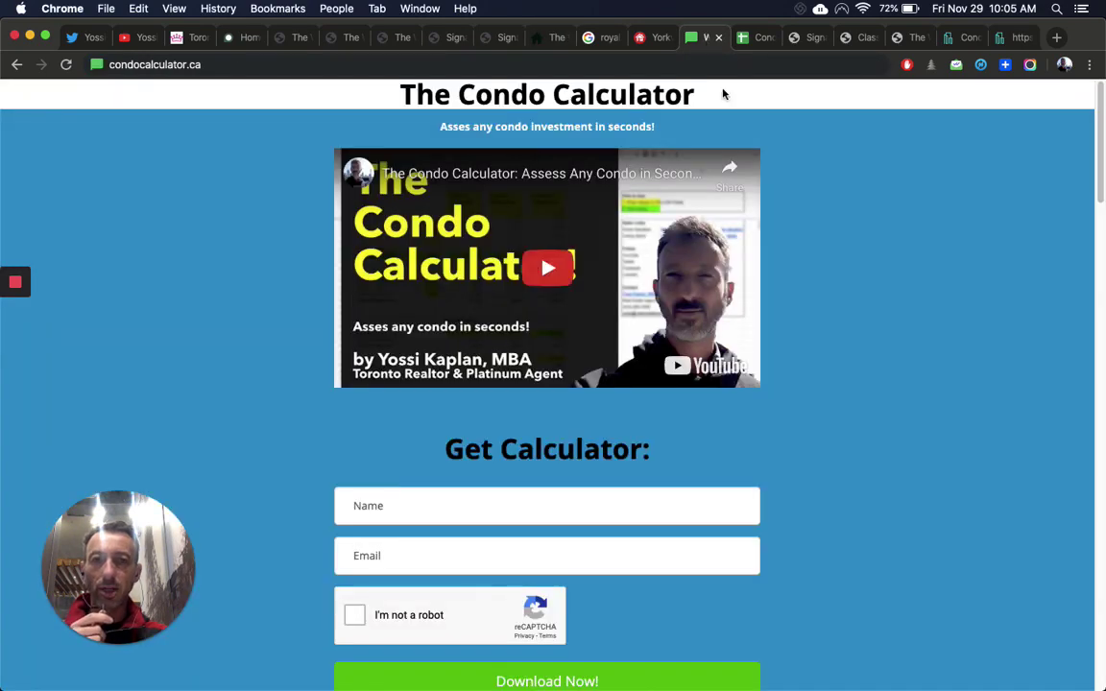
left_click(757, 40)
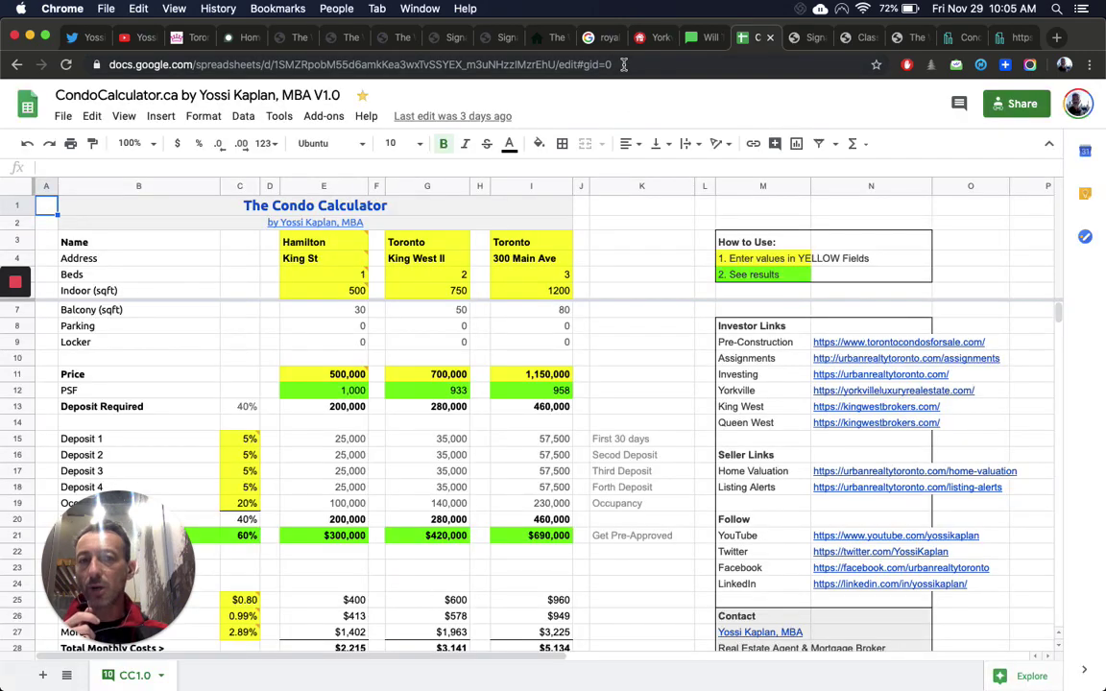
left_click(331, 243)
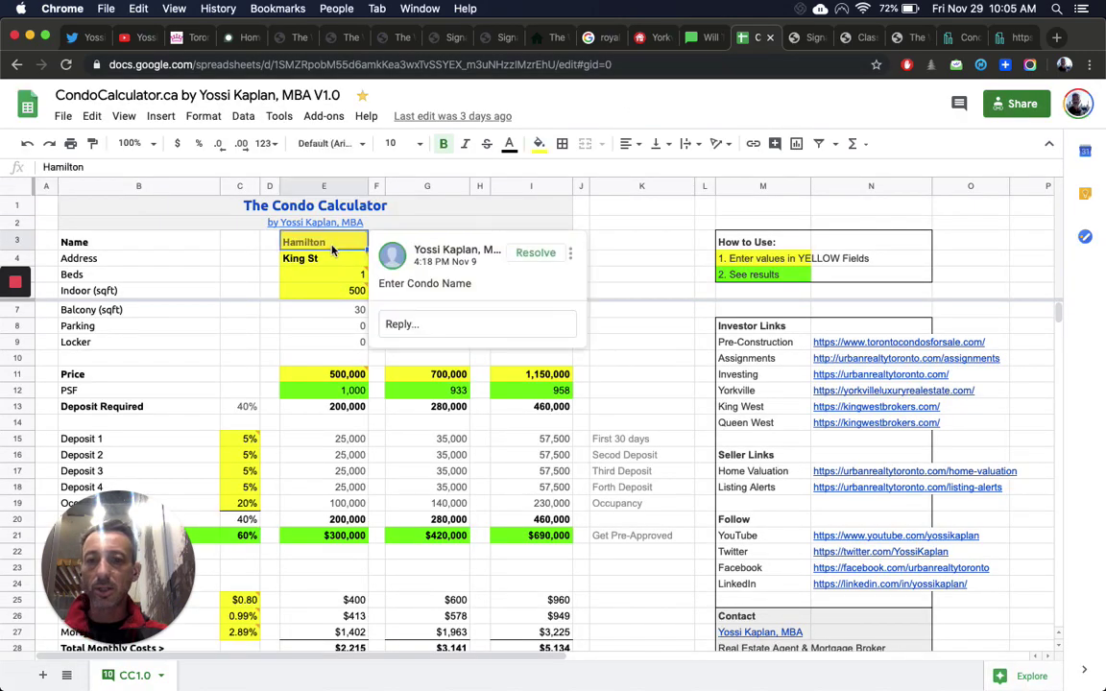
type("The Well")
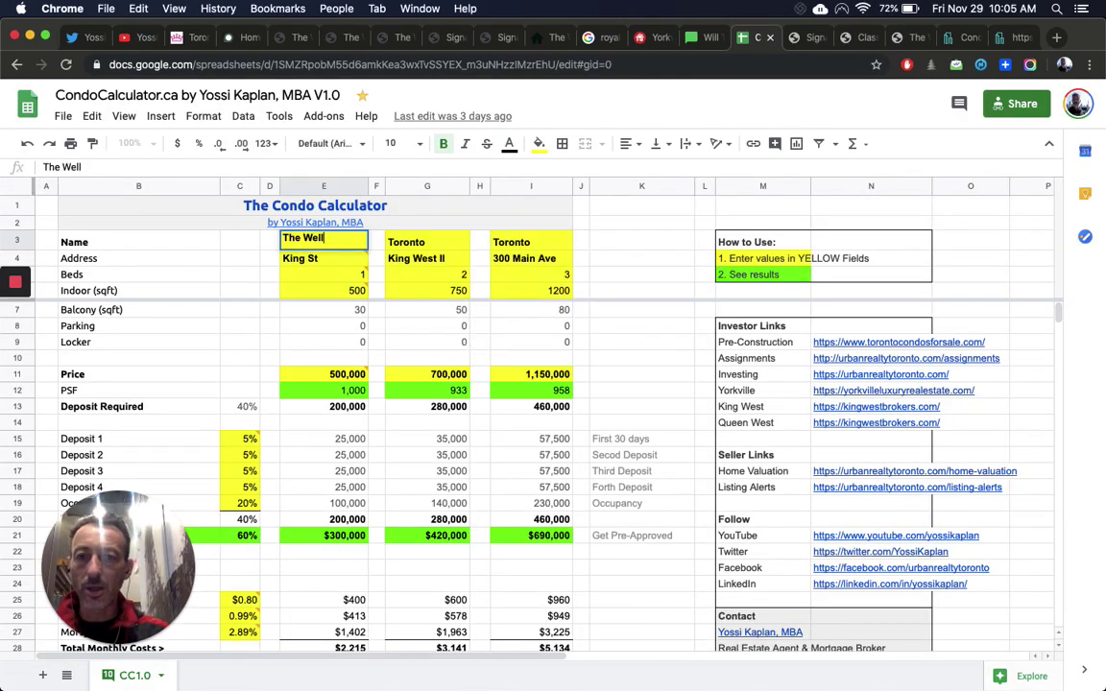
key("Return")
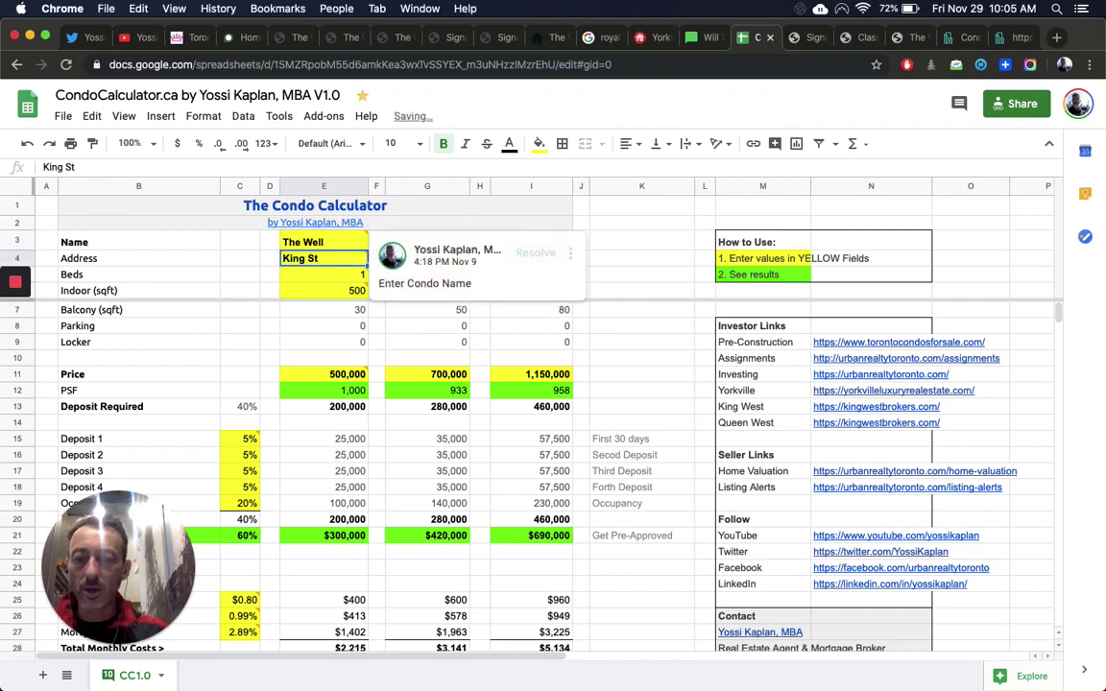
type("Front/Spadina")
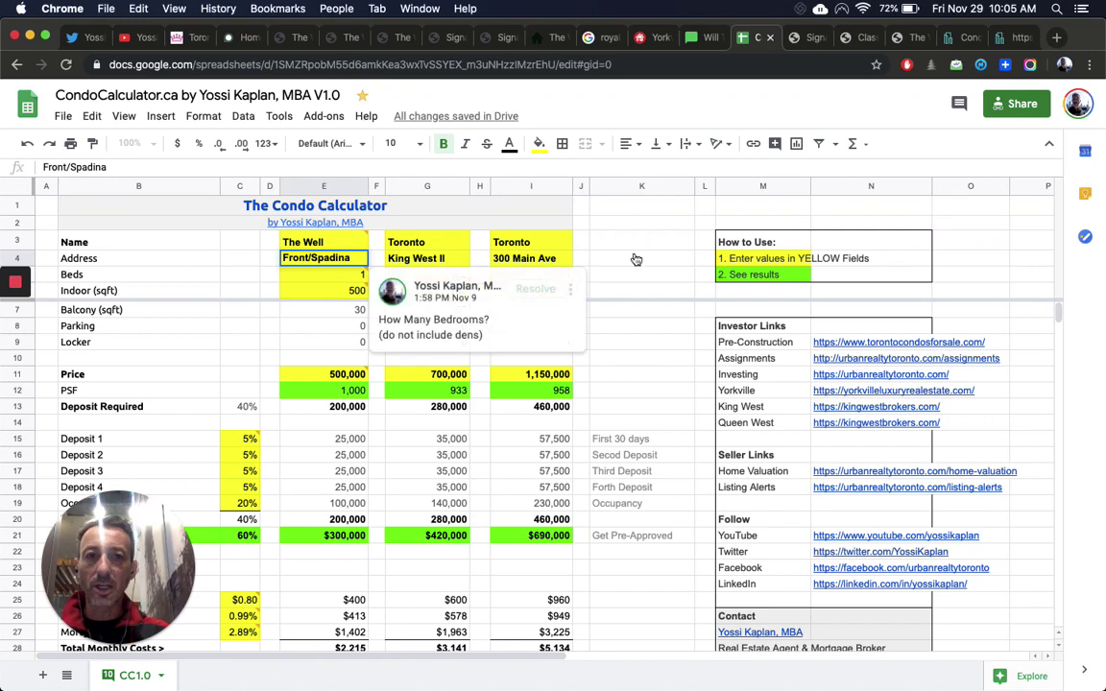
Step: Look up suite 1D in The Well Classic II price list, and enter 558 sqft indoor area and a 727,000 price for The Well
left_click(909, 39)
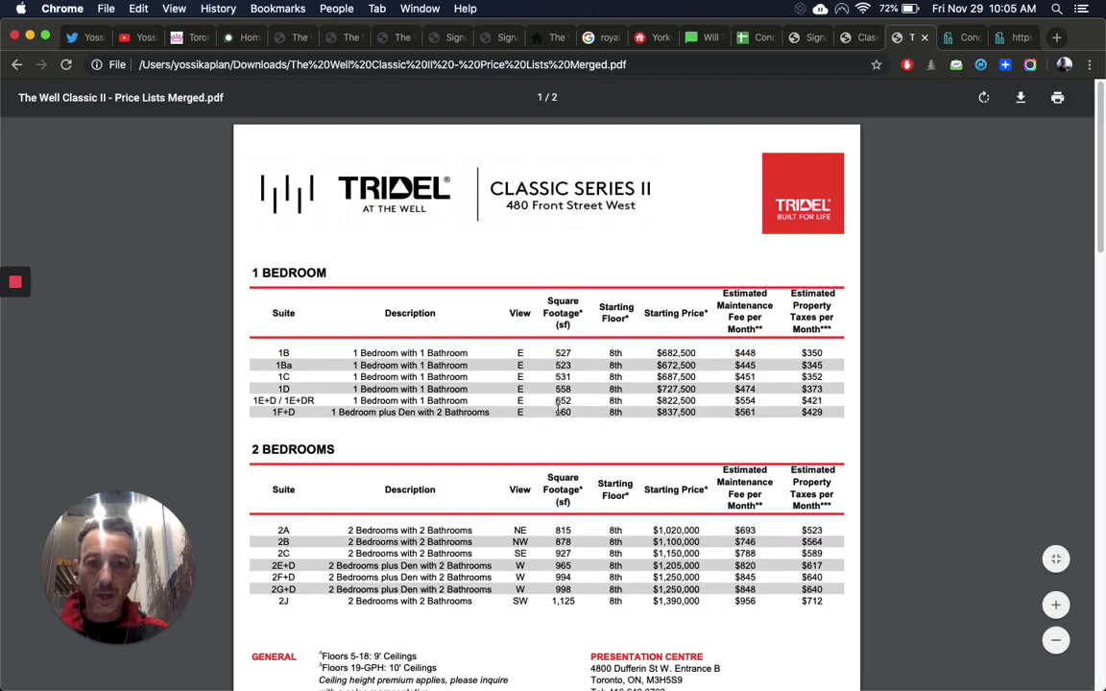
left_click_drag(280, 384, 699, 393)
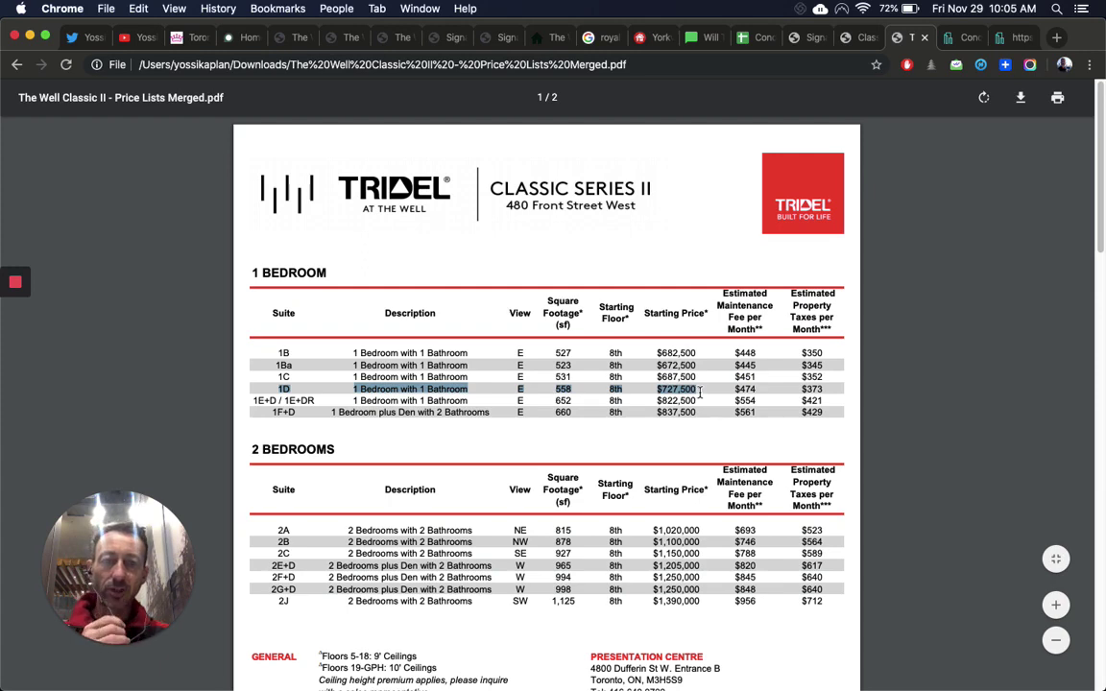
left_click(756, 37)
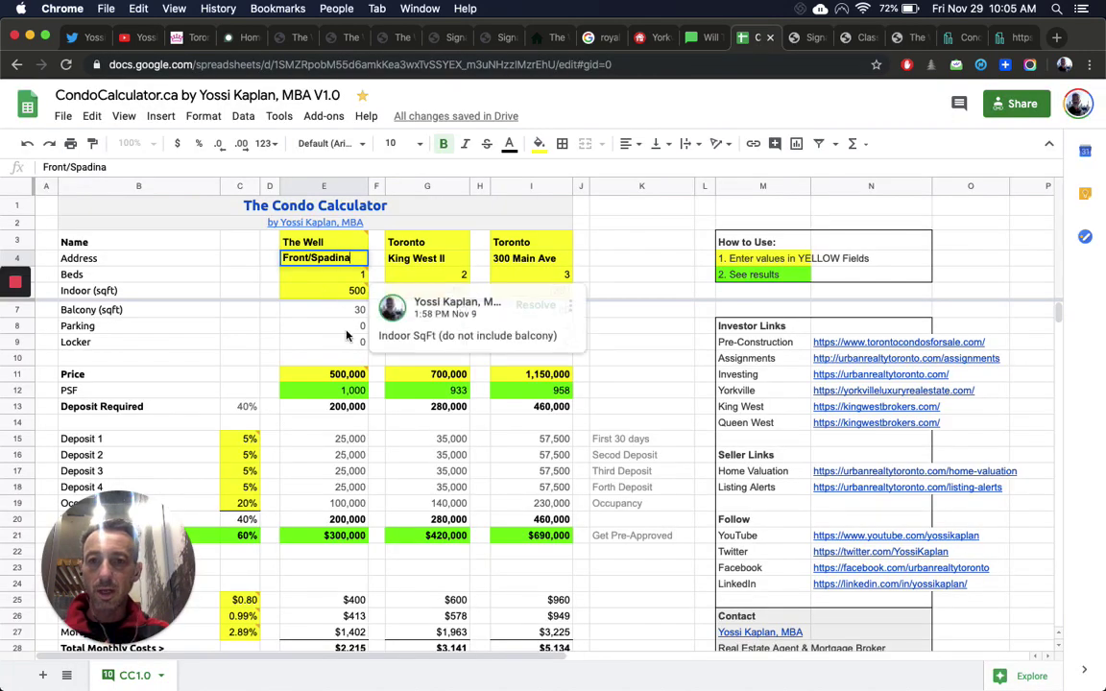
left_click(329, 293)
type("558")
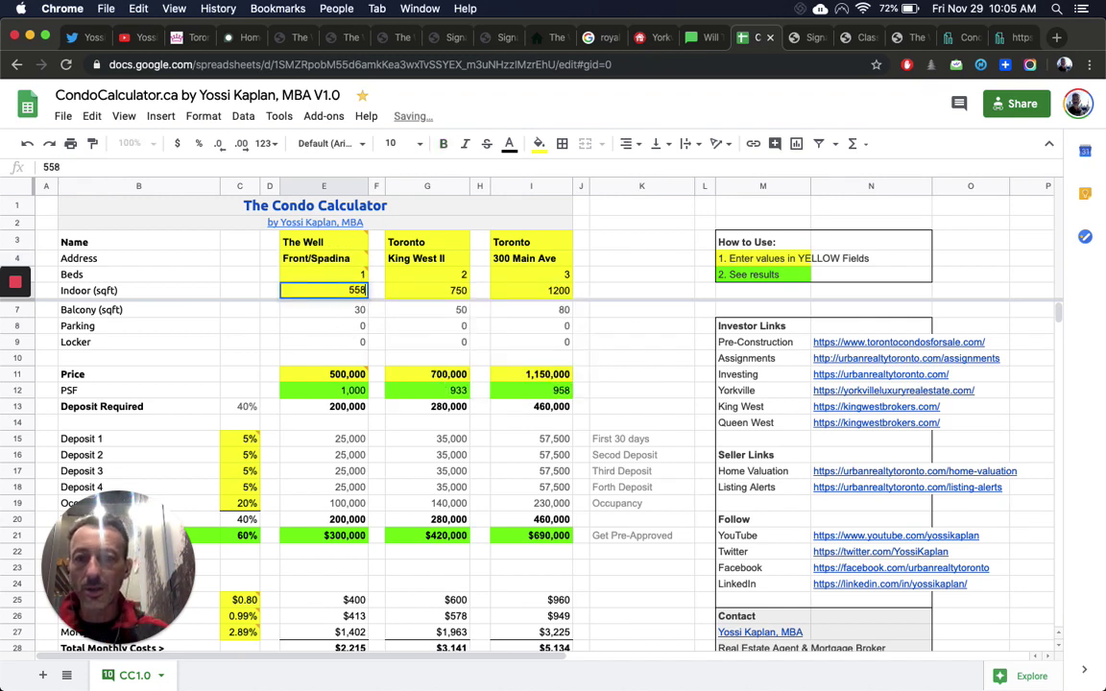
left_click(312, 376)
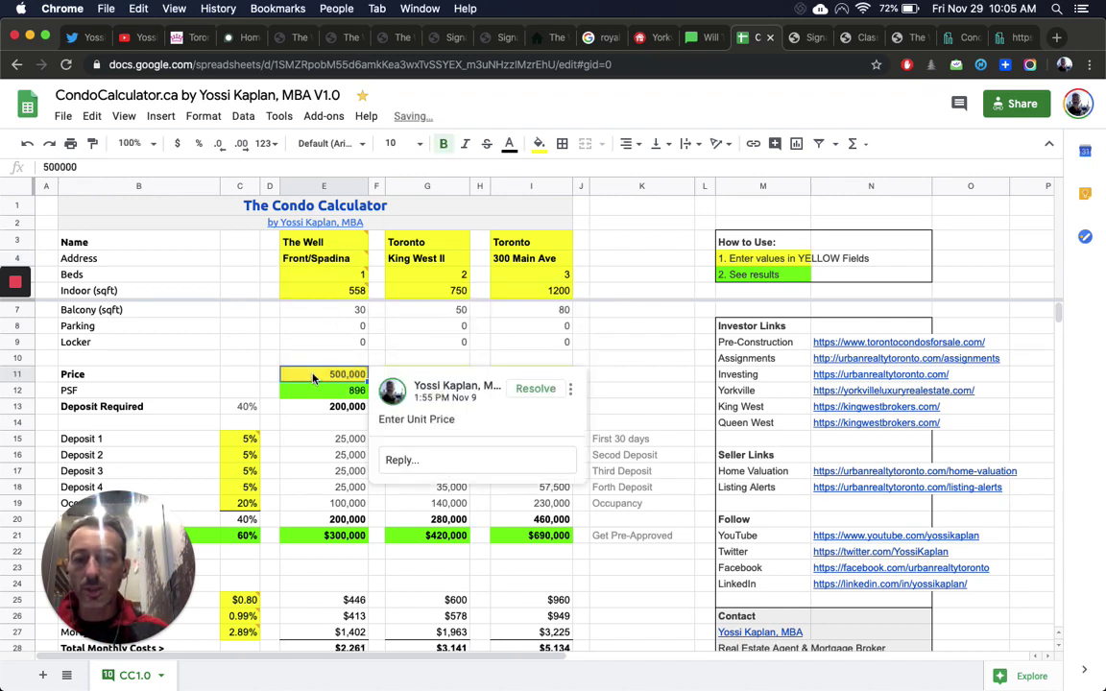
type("727,000")
key("Return")
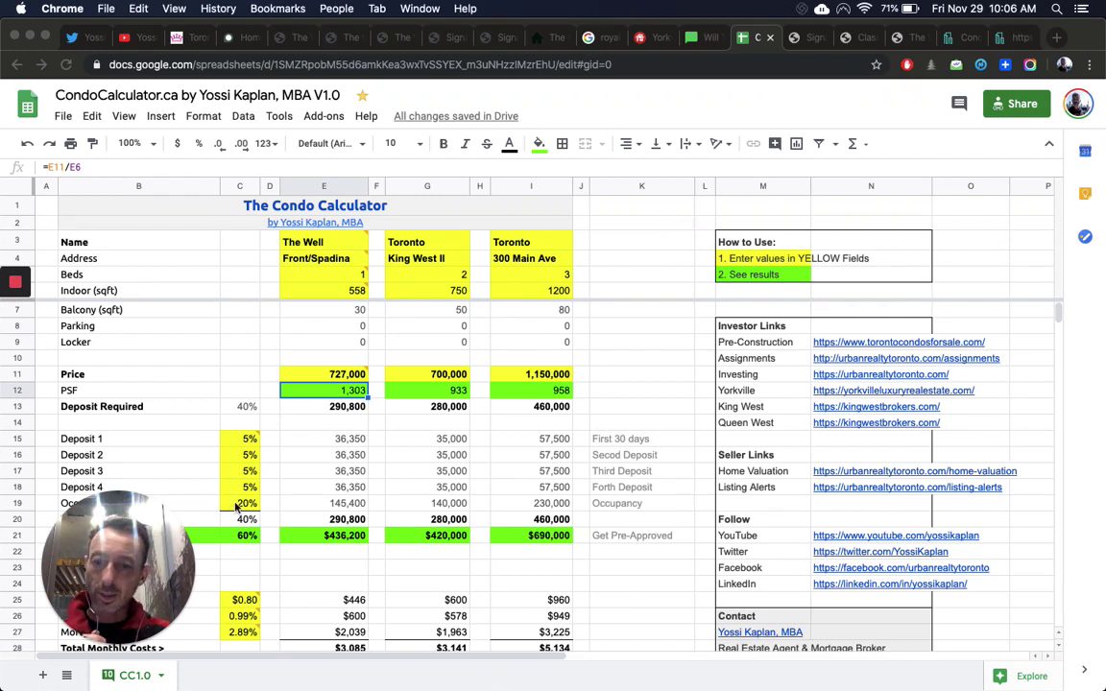
left_click(863, 9)
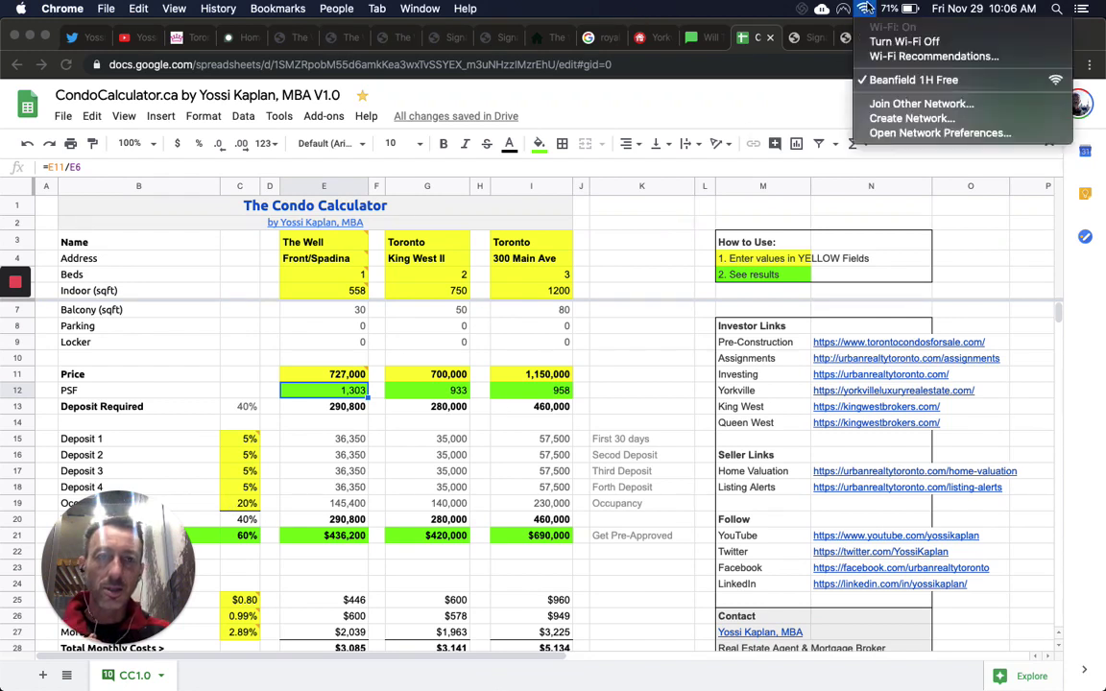
left_click(864, 8)
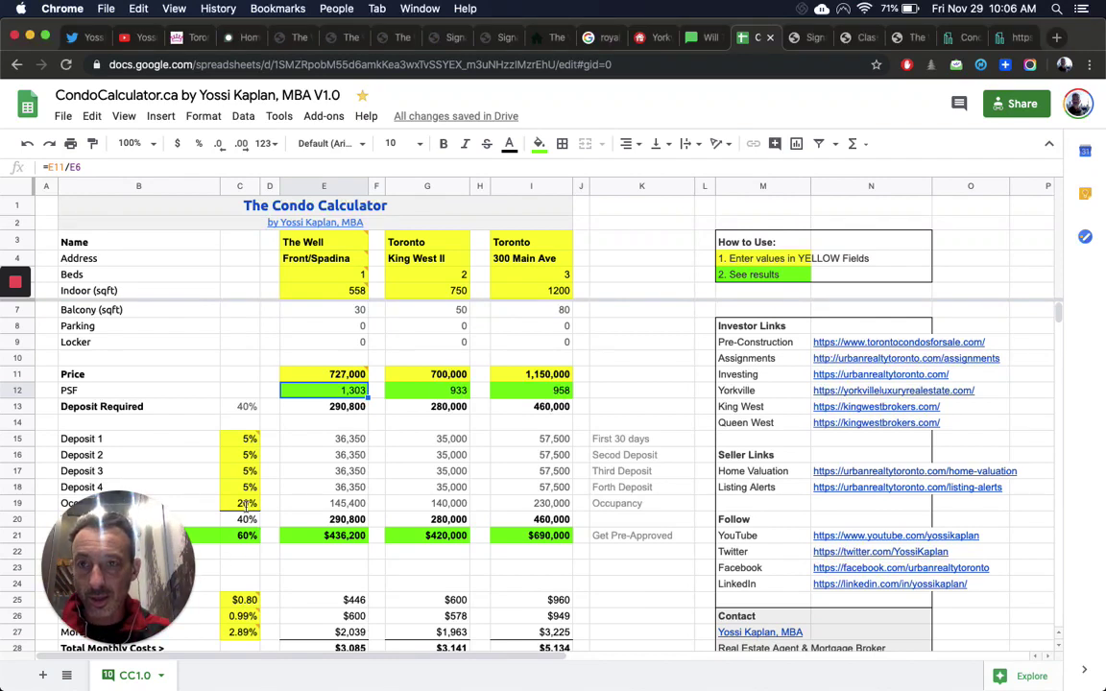
Step: Set the occupancy deposit to 0 and review The Well's total deposits and required mortgage
left_click(244, 503)
type("2")
type("0")
key("Return")
scroll(360, 517, "down", 1)
scroll(360, 517, "down", 3)
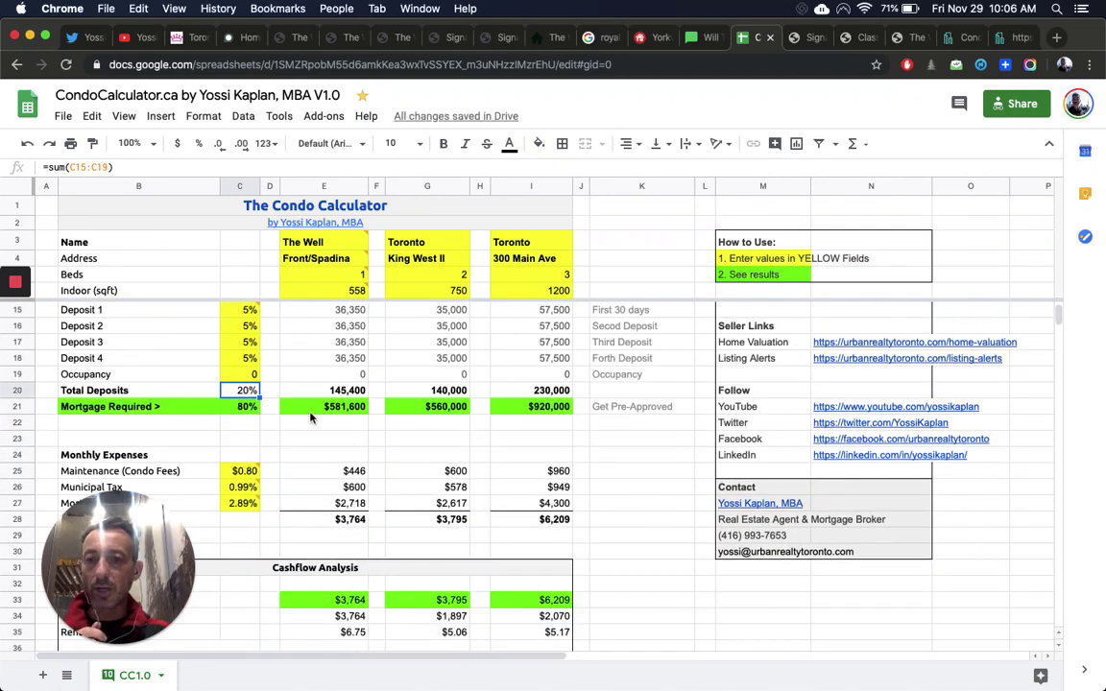
left_click(319, 394)
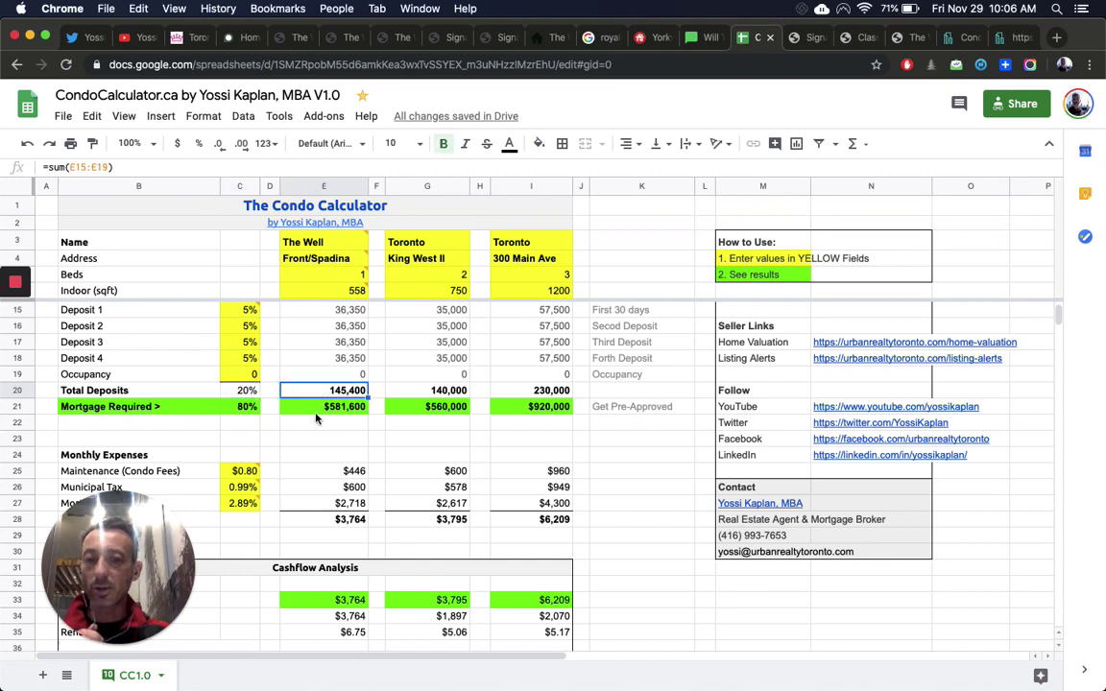
left_click(320, 406)
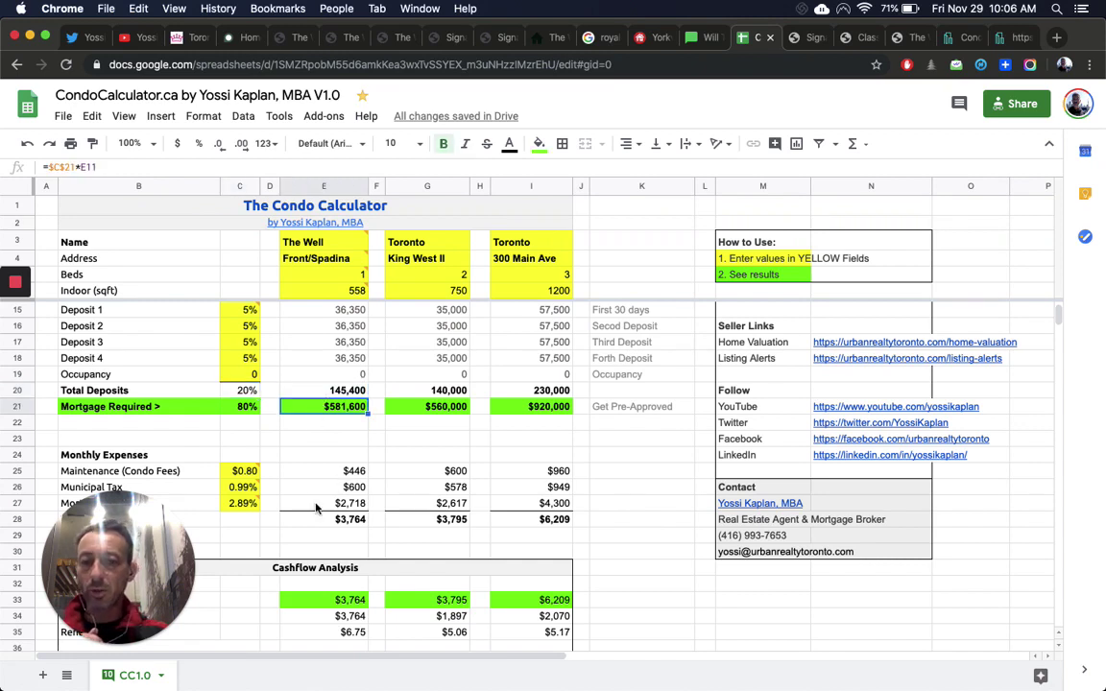
scroll(316, 508, "down", 2)
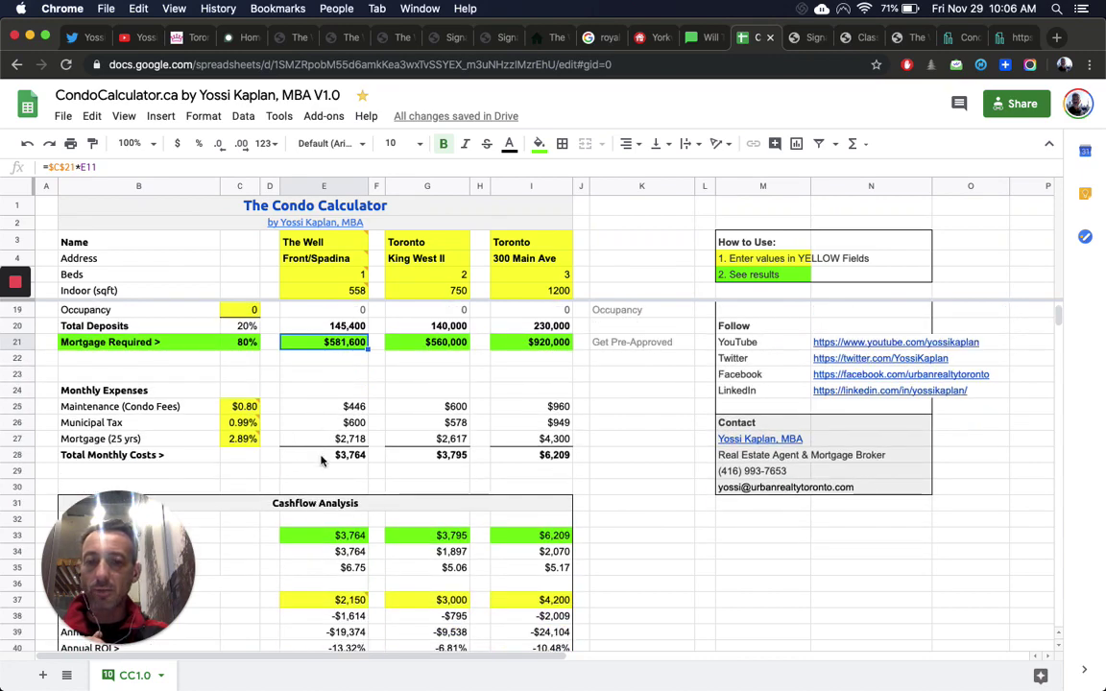
Step: Work out the maintenance fee per square foot for suite 1F+D from the price list by computing 561/660 in Calculator
left_click(903, 37)
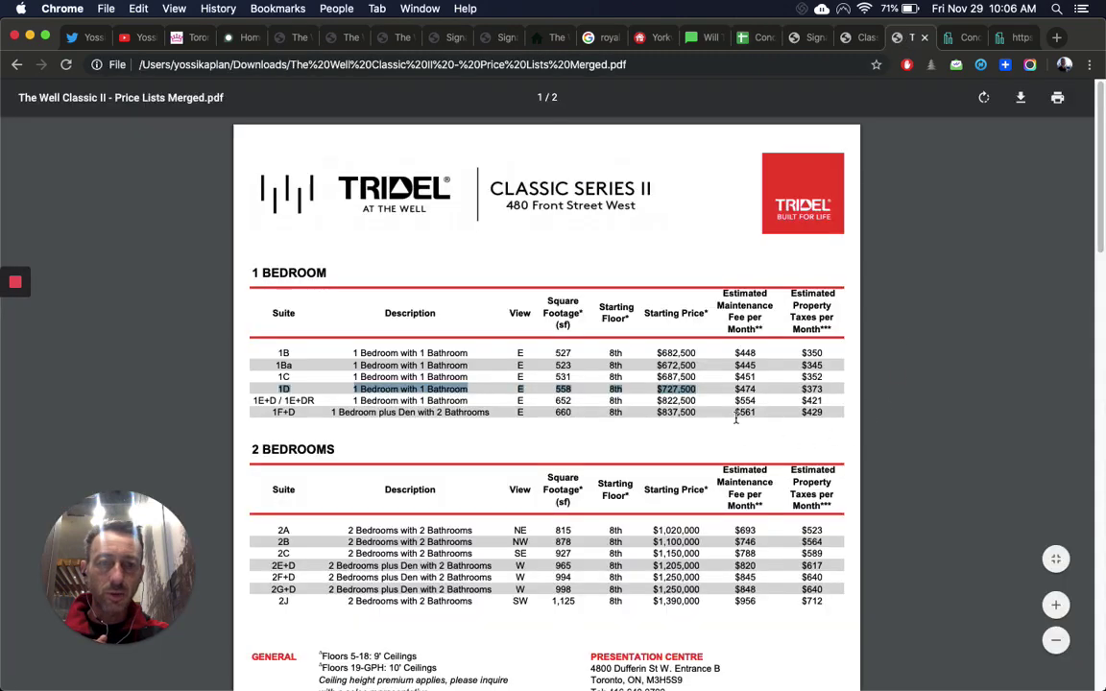
left_click_drag(737, 416, 758, 414)
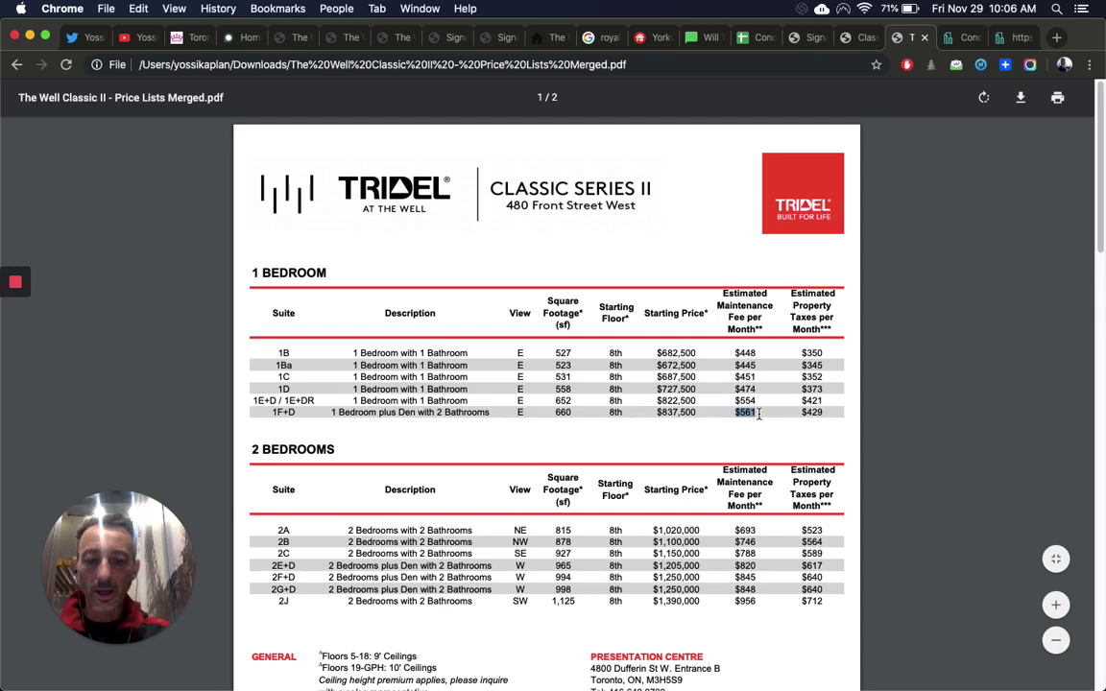
key("super+space")
type("calc")
key("Return")
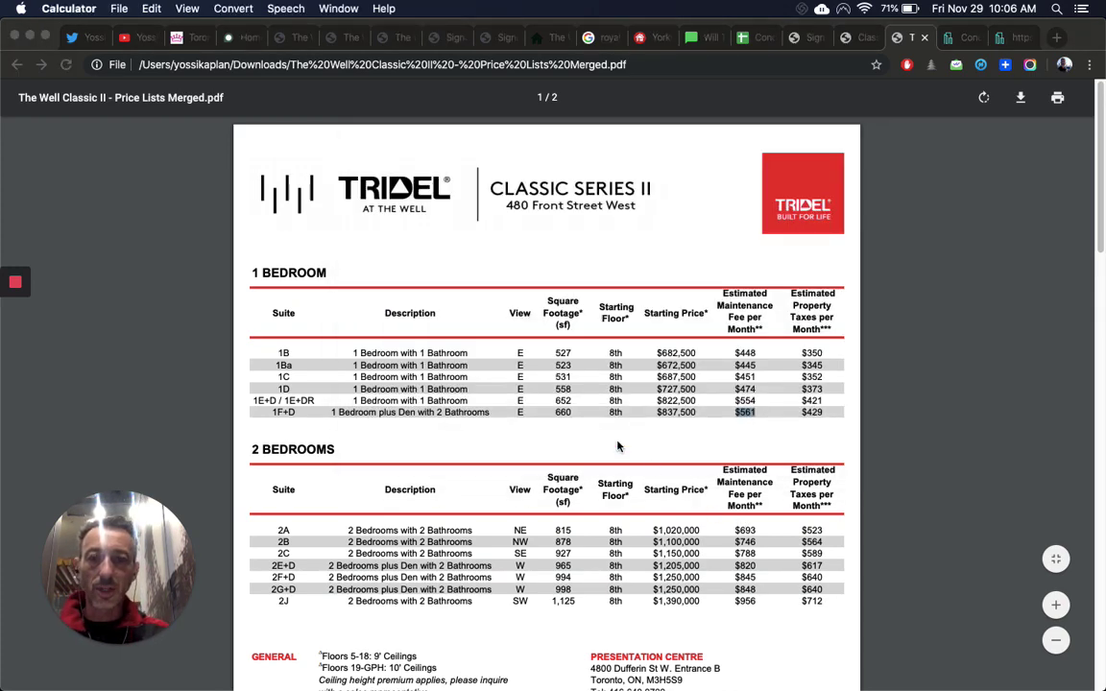
type("5")
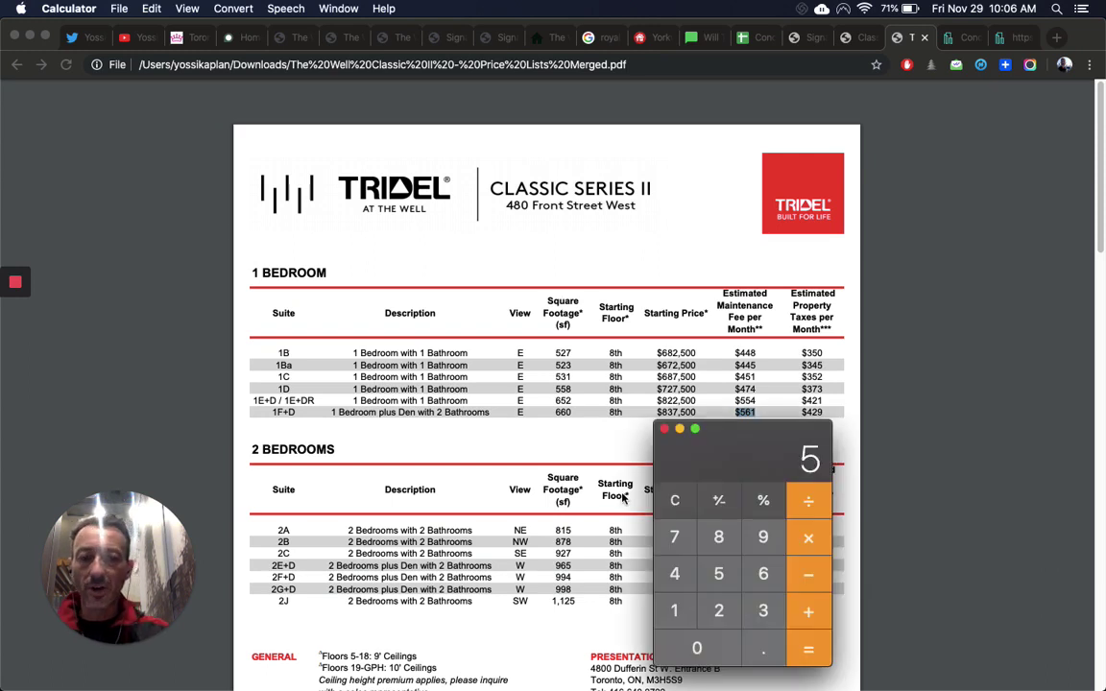
type("61/660")
key("Return")
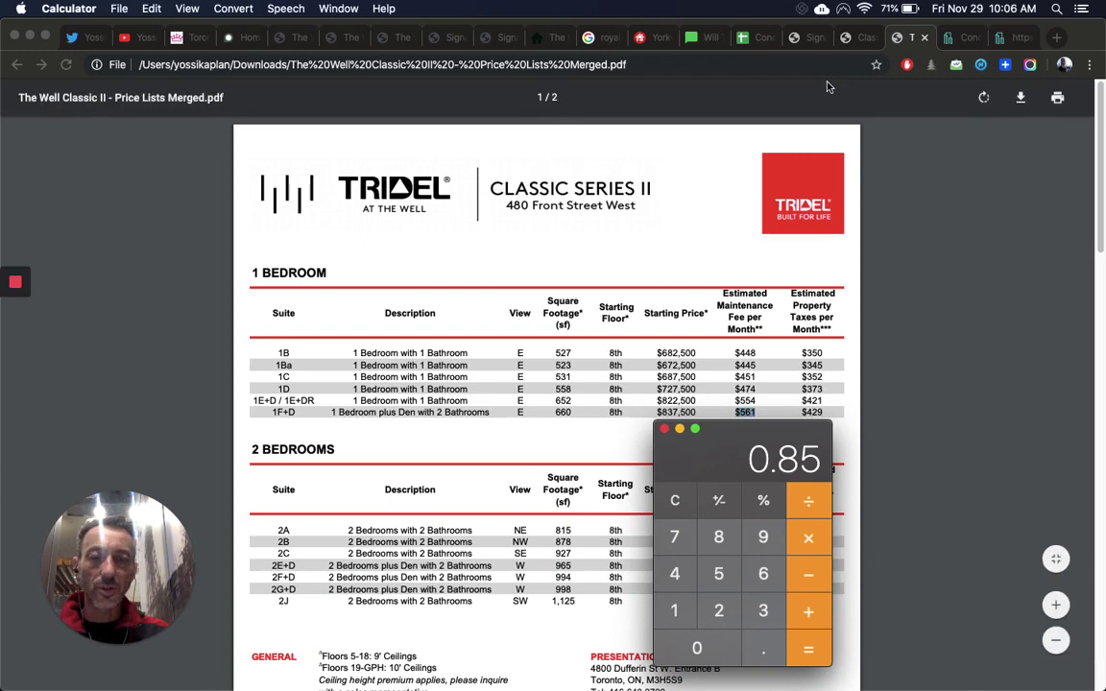
Step: Return to the Condo Calculator spreadsheet and set the maintenance (condo fees) rate to 0.85 per square foot
left_click(756, 37)
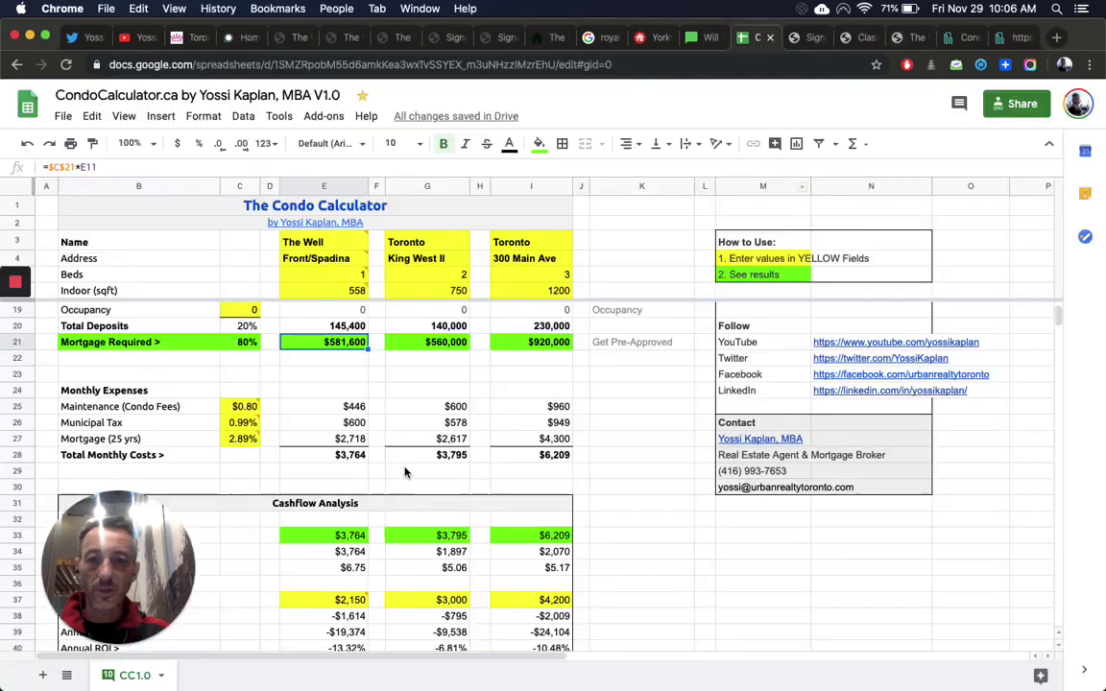
left_click(237, 413)
double_click(240, 406)
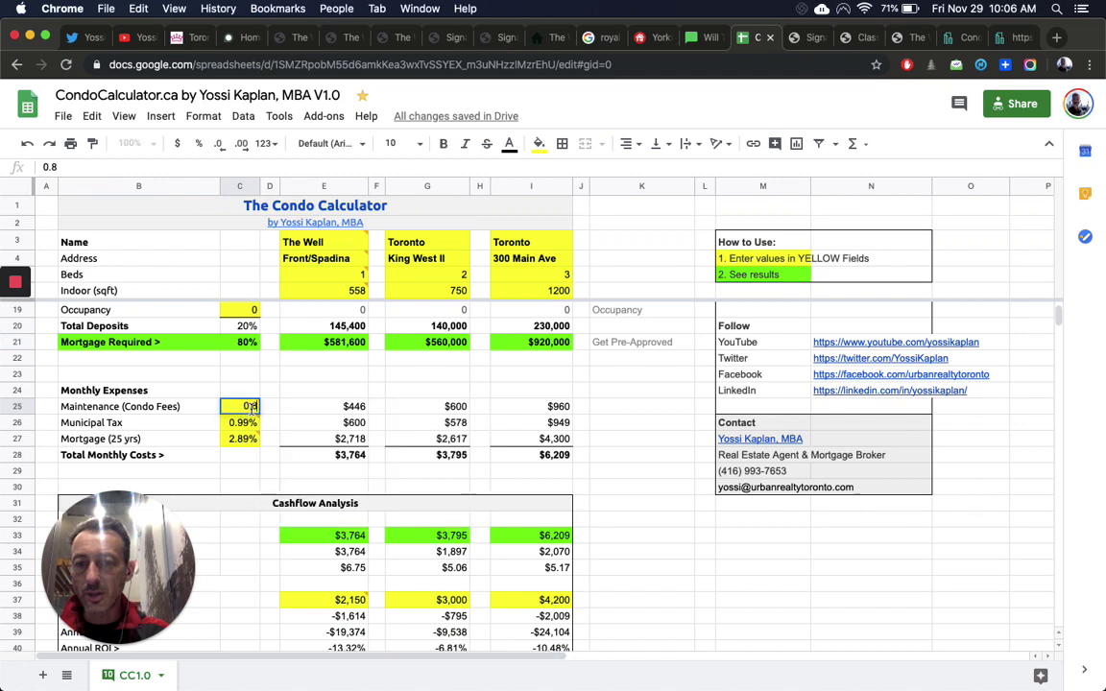
type("5")
key("Return")
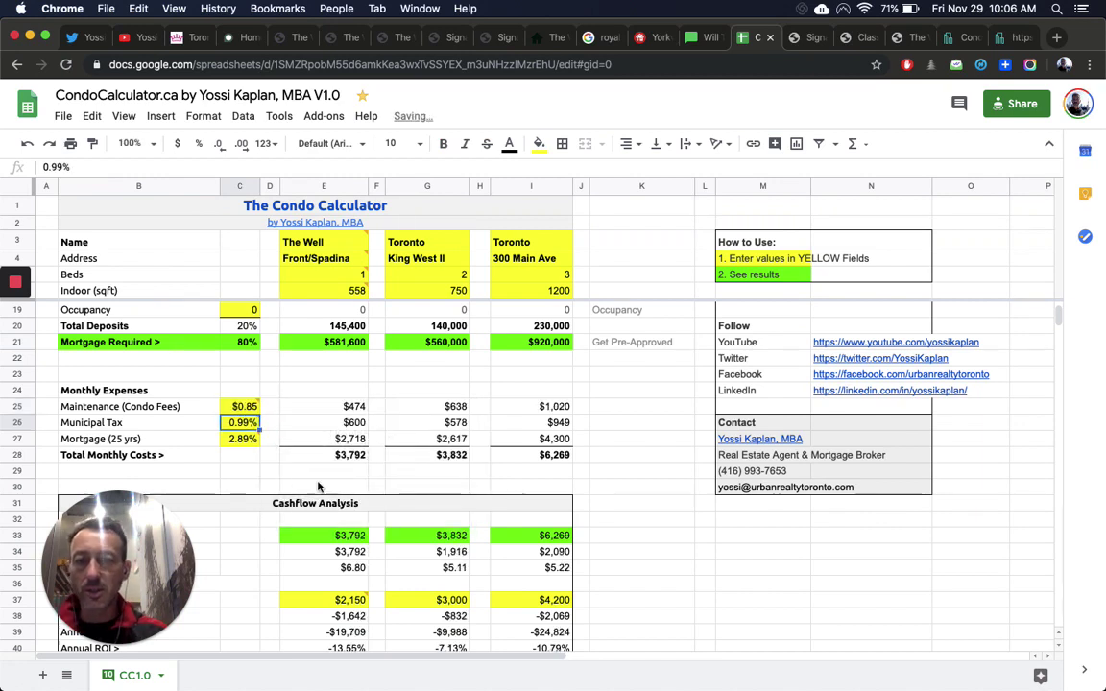
Step: Check the property taxes in The Well price list and set the calculator's municipal tax rate to 0.6%
mouse_move(231, 428)
left_click(910, 38)
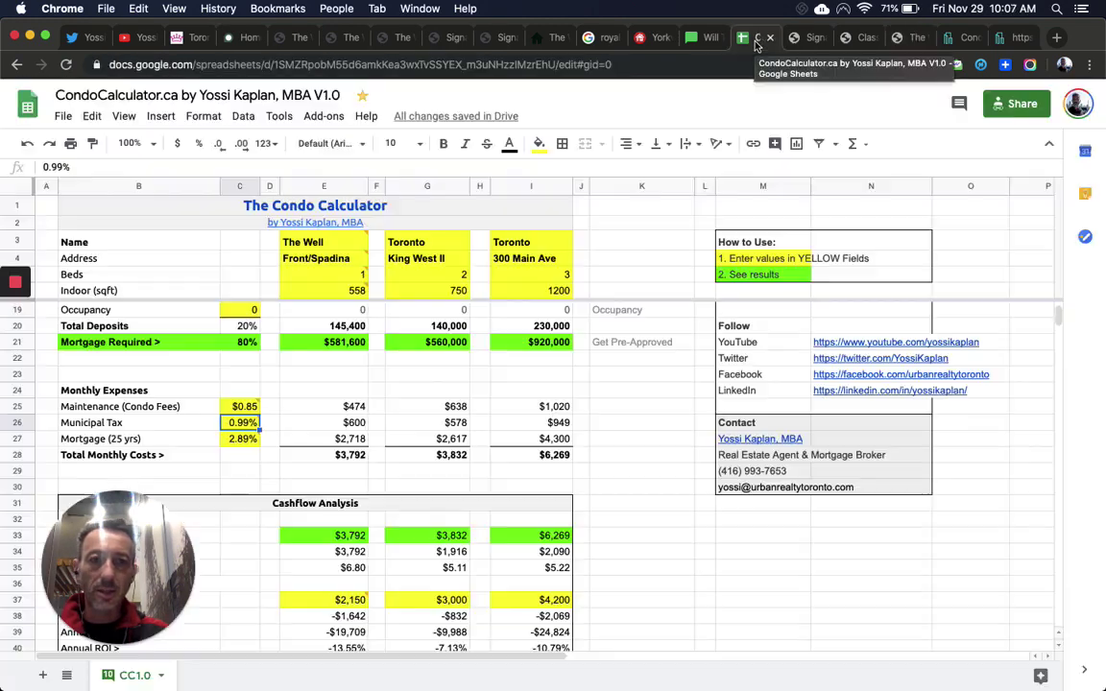
left_click(755, 38)
mouse_move(244, 431)
key("Return")
key("BackSpace")
key("BackSpace")
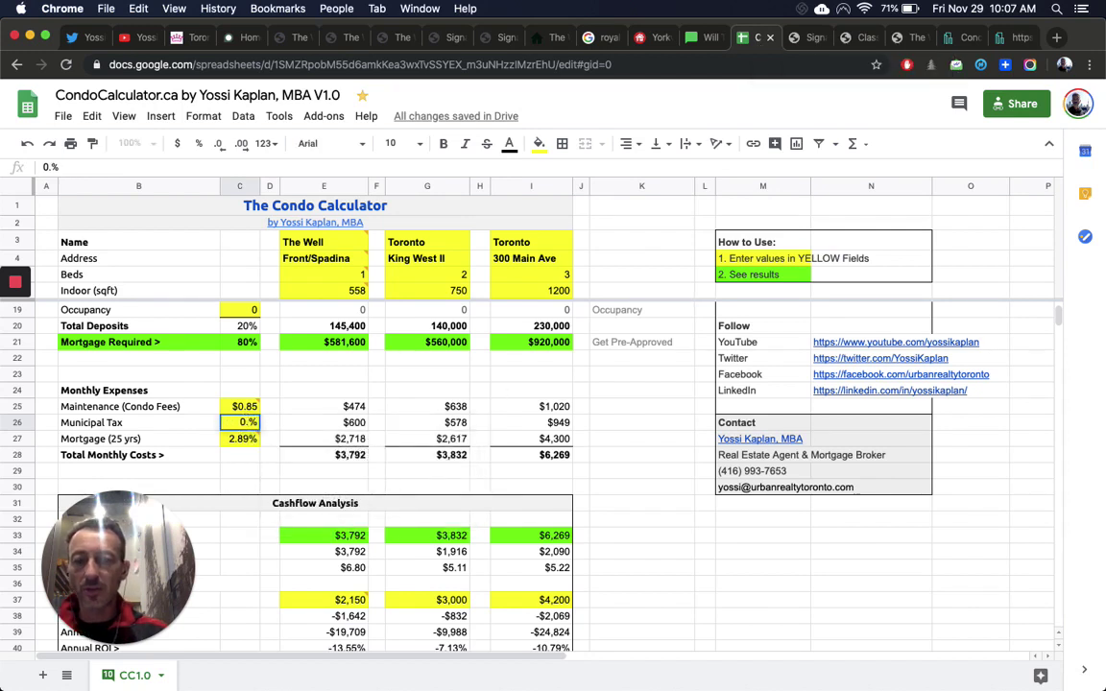
type("6")
key("Return")
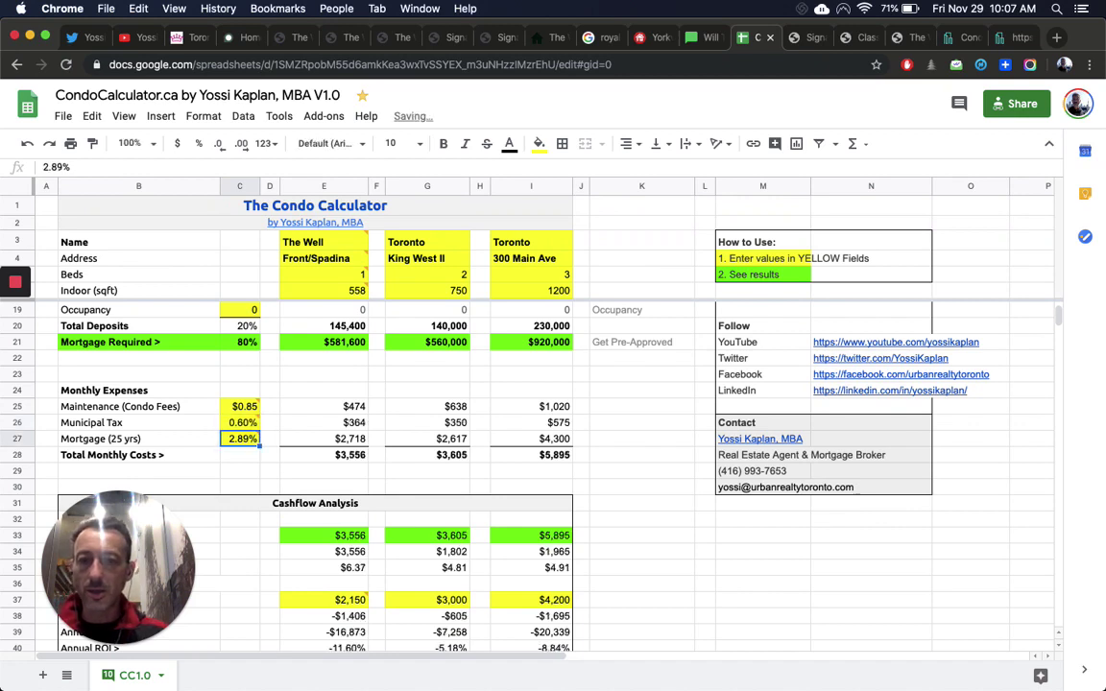
Step: Set the municipal tax rate in the monthly expenses to 0.8%
left_click(244, 423)
double_click(244, 423)
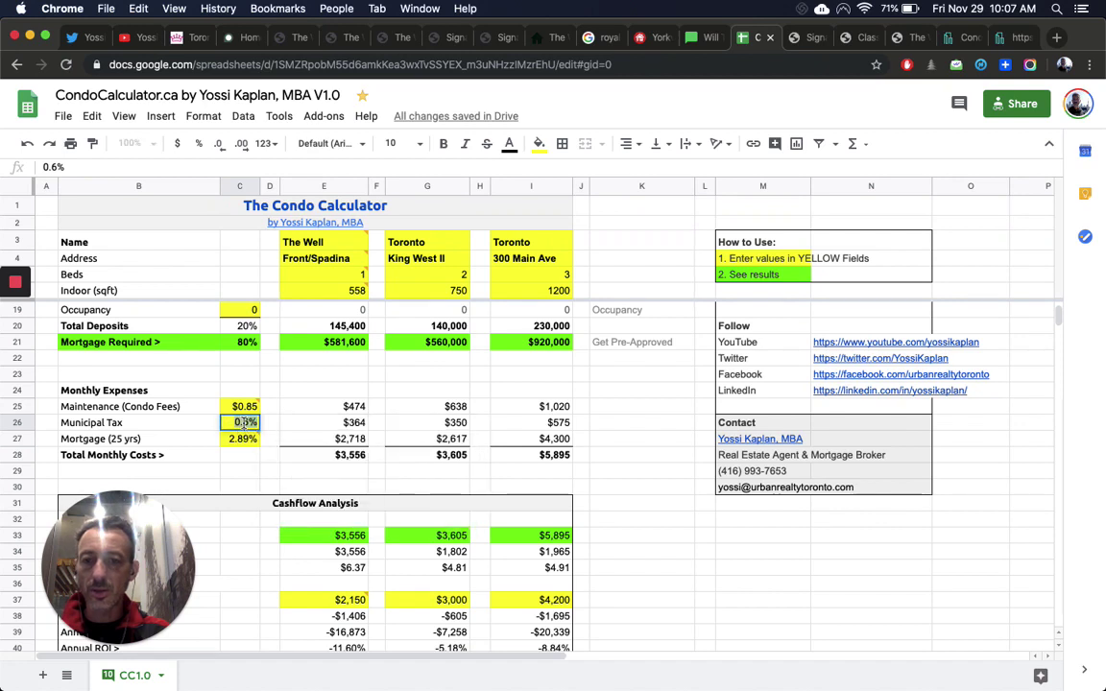
key("BackSpace")
type("8")
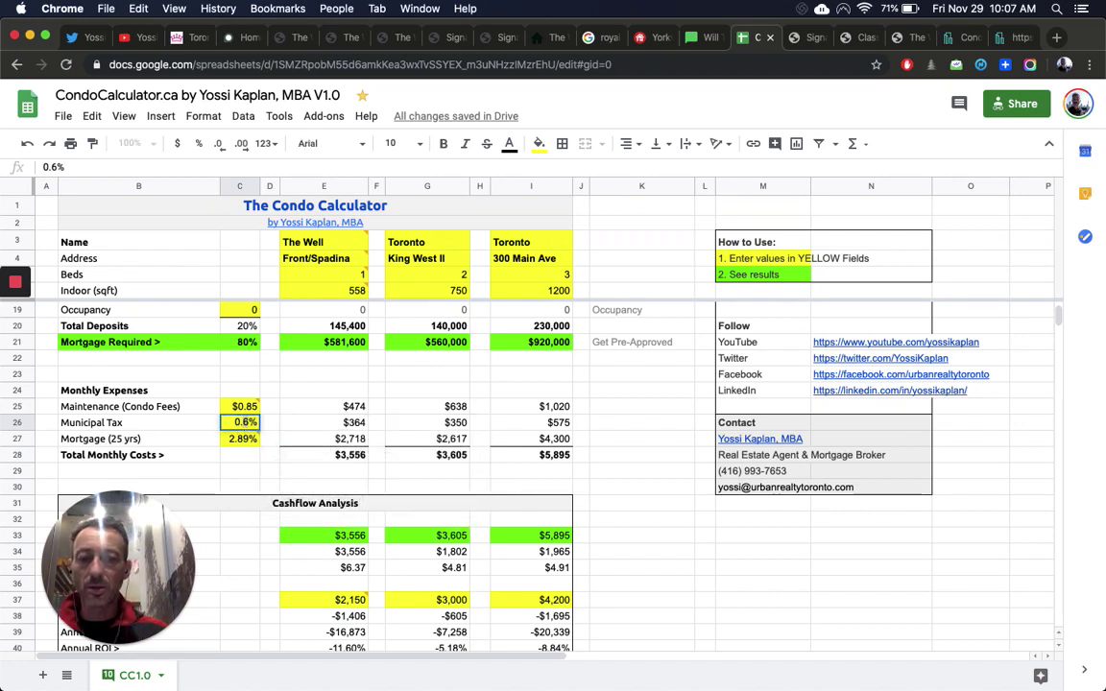
key("Return")
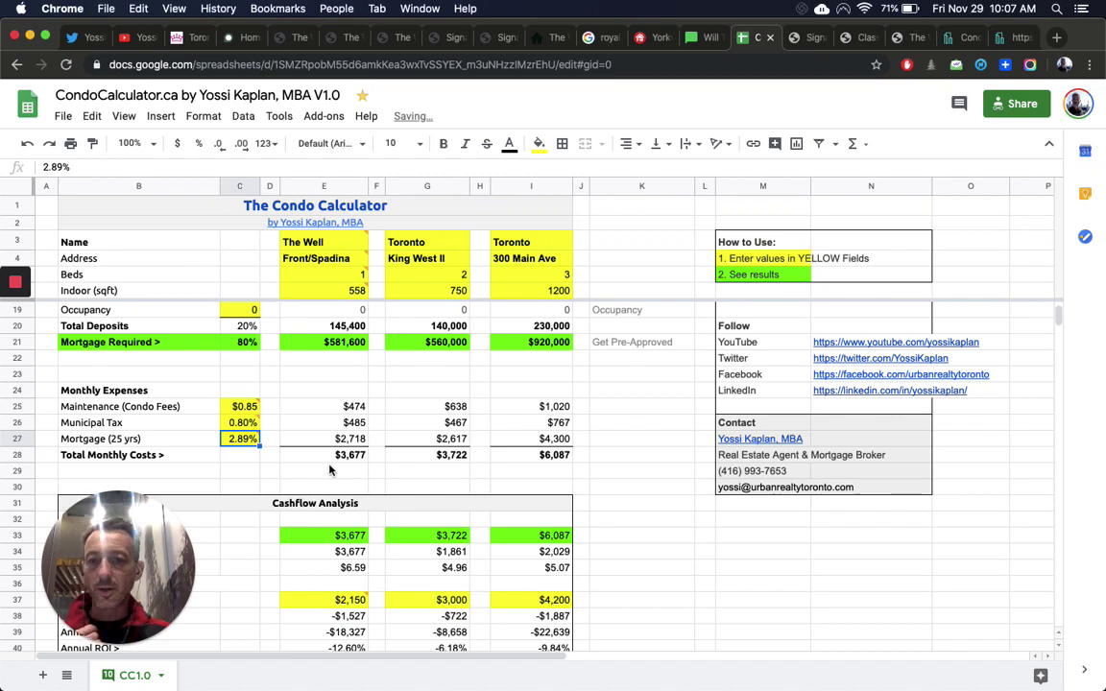
Step: Review The Well's cashflow analysis, including its break-even amount and required rent per square foot
scroll(329, 469, "down", 1)
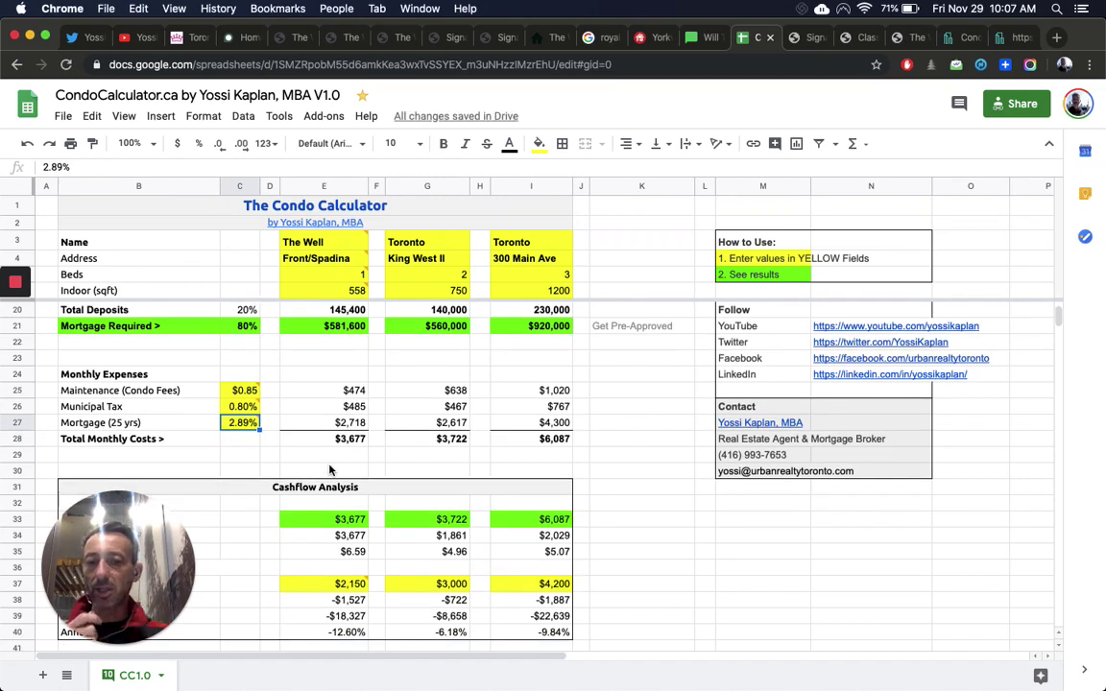
scroll(329, 470, "down", 3)
scroll(329, 469, "down", 3)
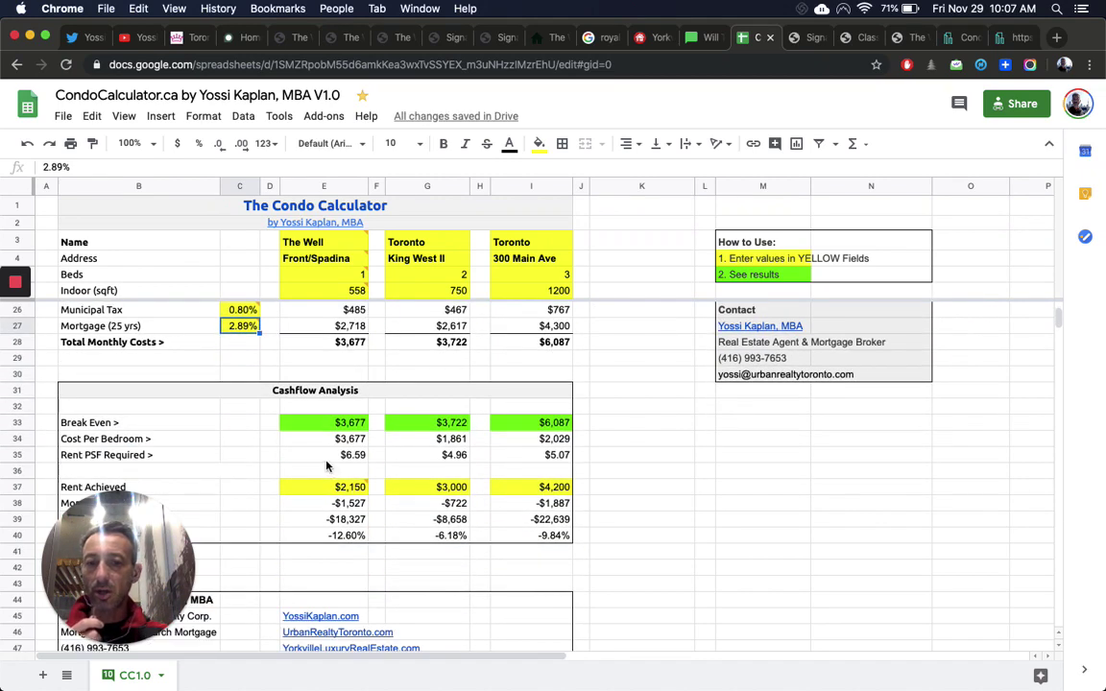
left_click(337, 457)
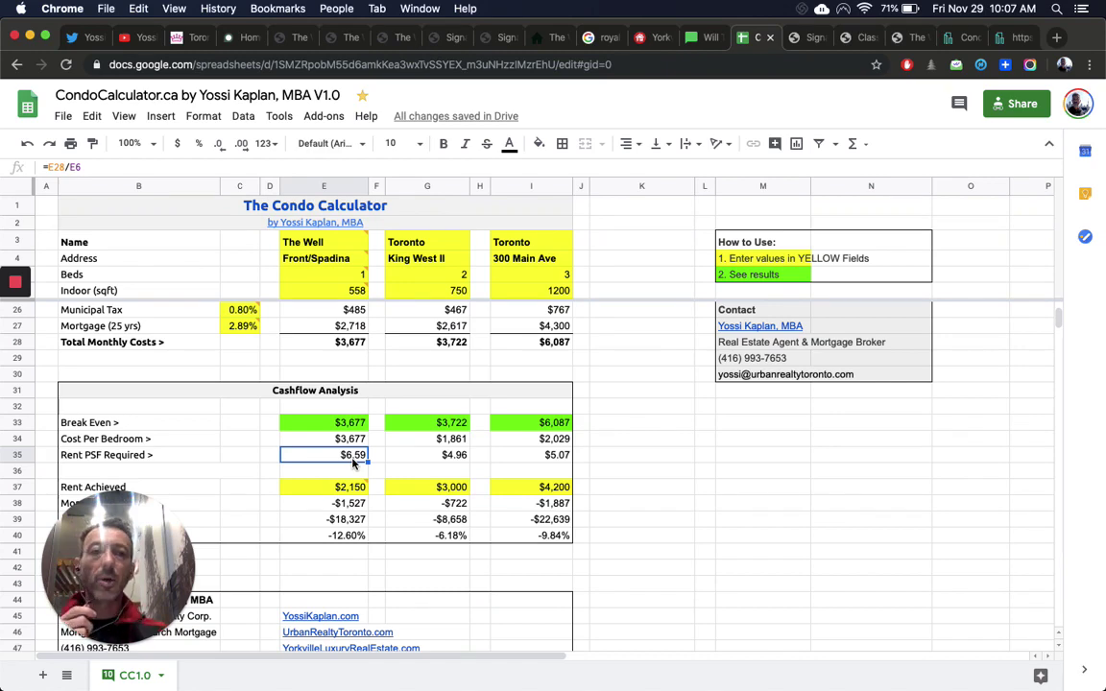
Step: Switch to condos.ca and examine the historical average rent per square foot for King West condos
left_click(967, 39)
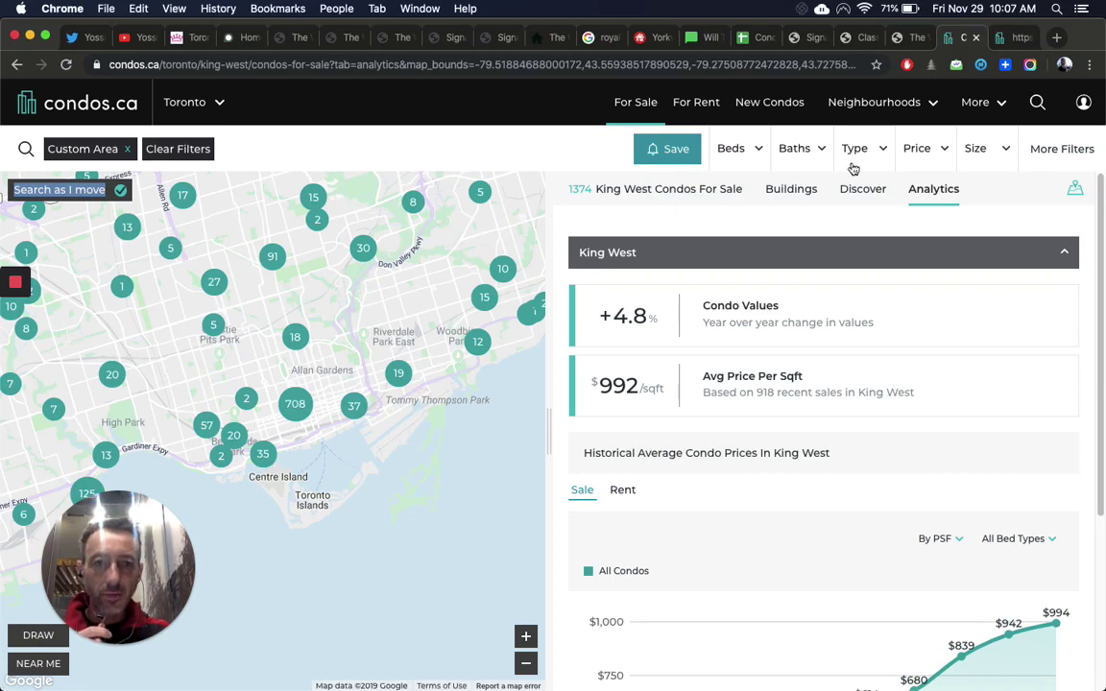
left_click(626, 490)
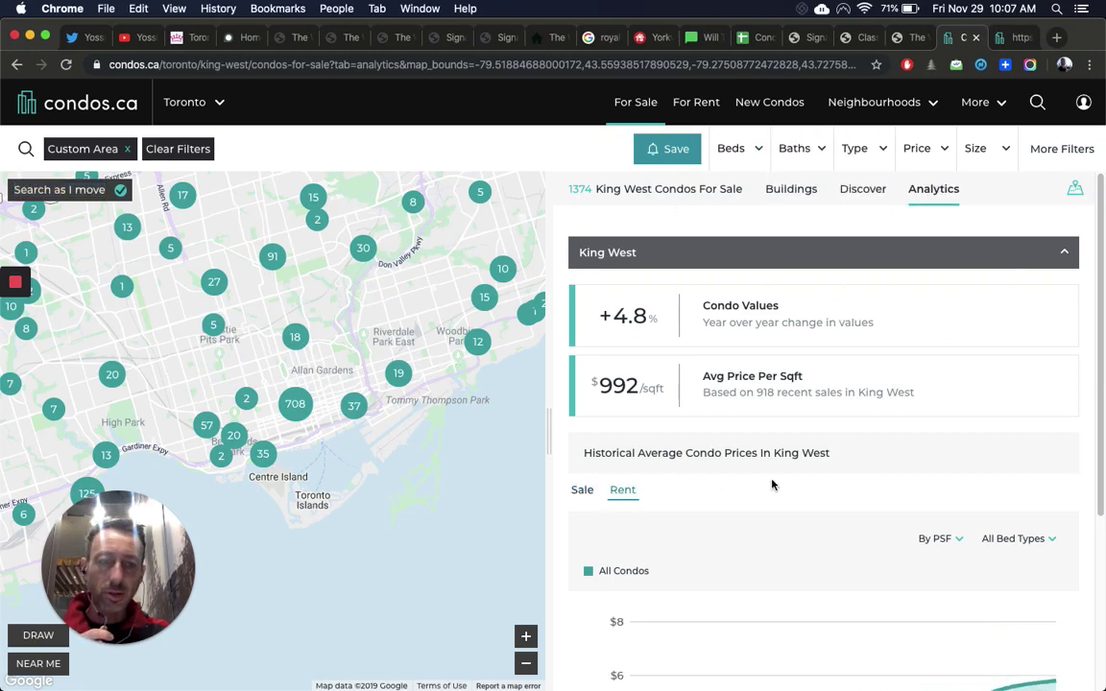
scroll(773, 485, "down", 3)
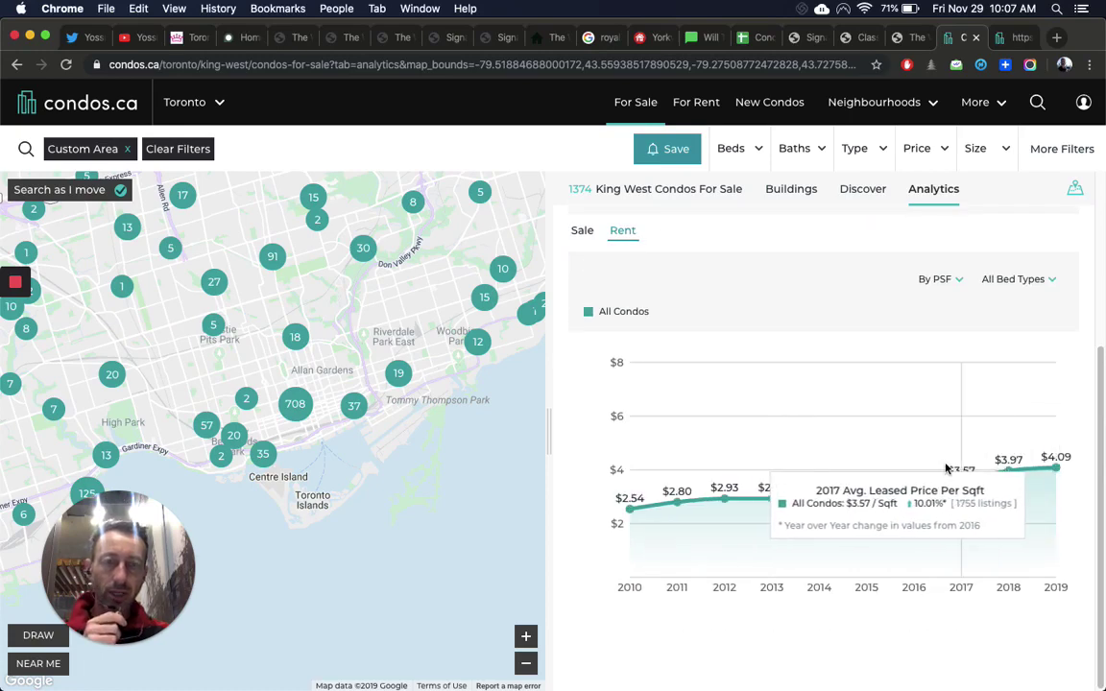
scroll(945, 475, "up", 2)
mouse_move(893, 96)
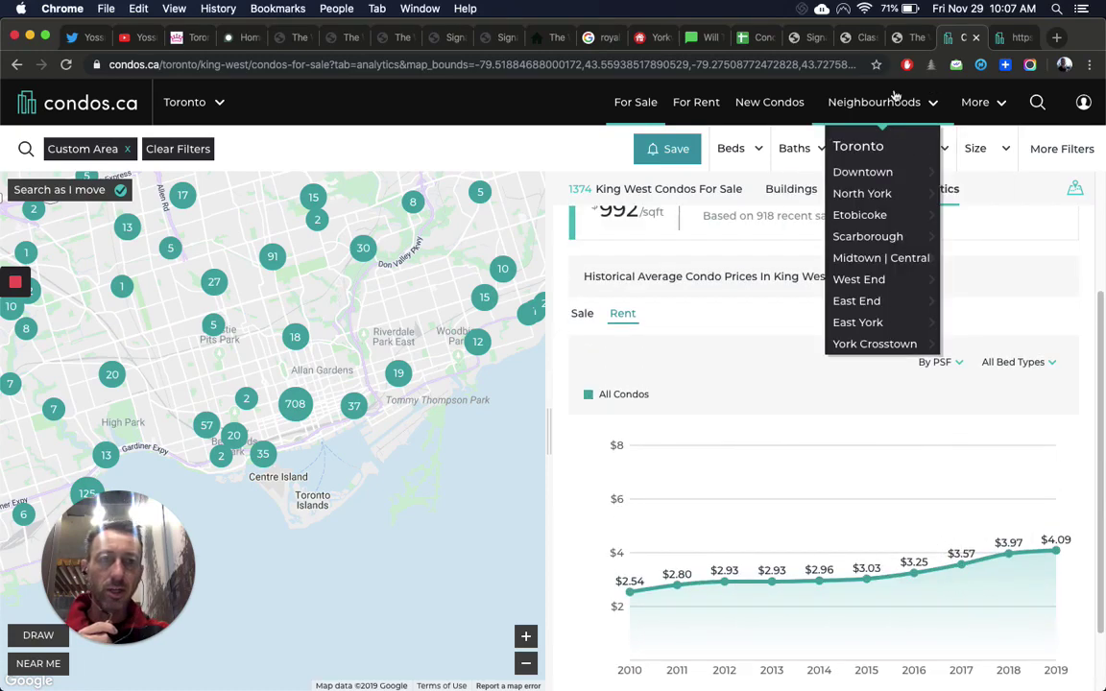
Step: Return to the Condo Calculator spreadsheet and review The Well's achieved rent and monthly and annual cashflow
left_click(753, 37)
mouse_move(334, 497)
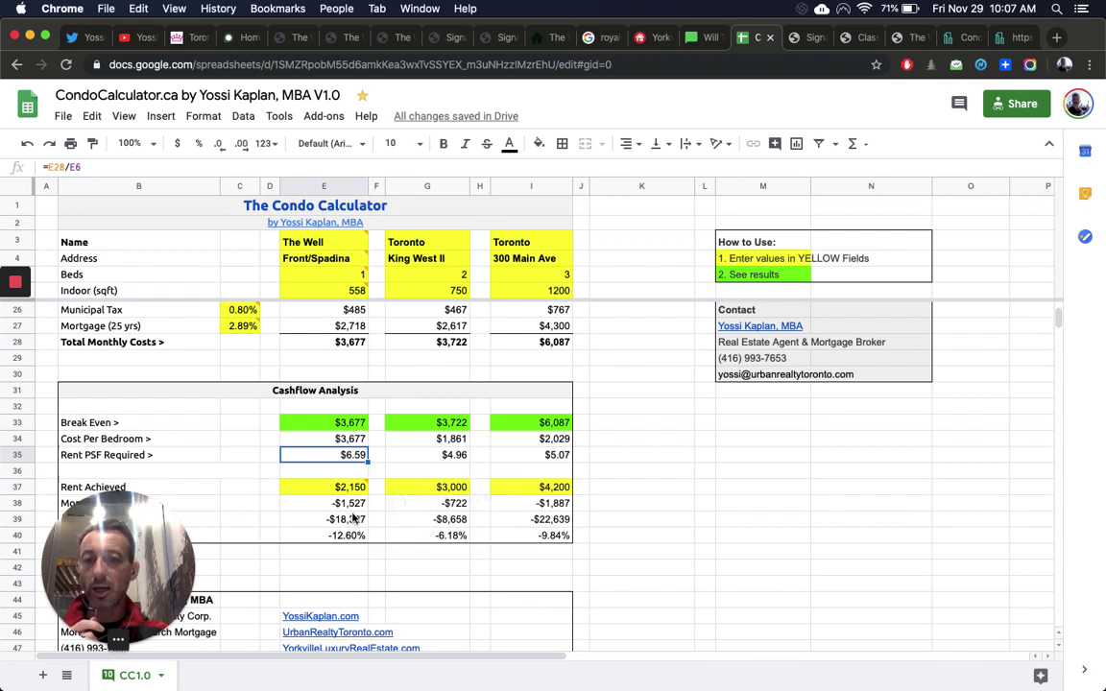
scroll(354, 518, "up", 1)
mouse_move(348, 518)
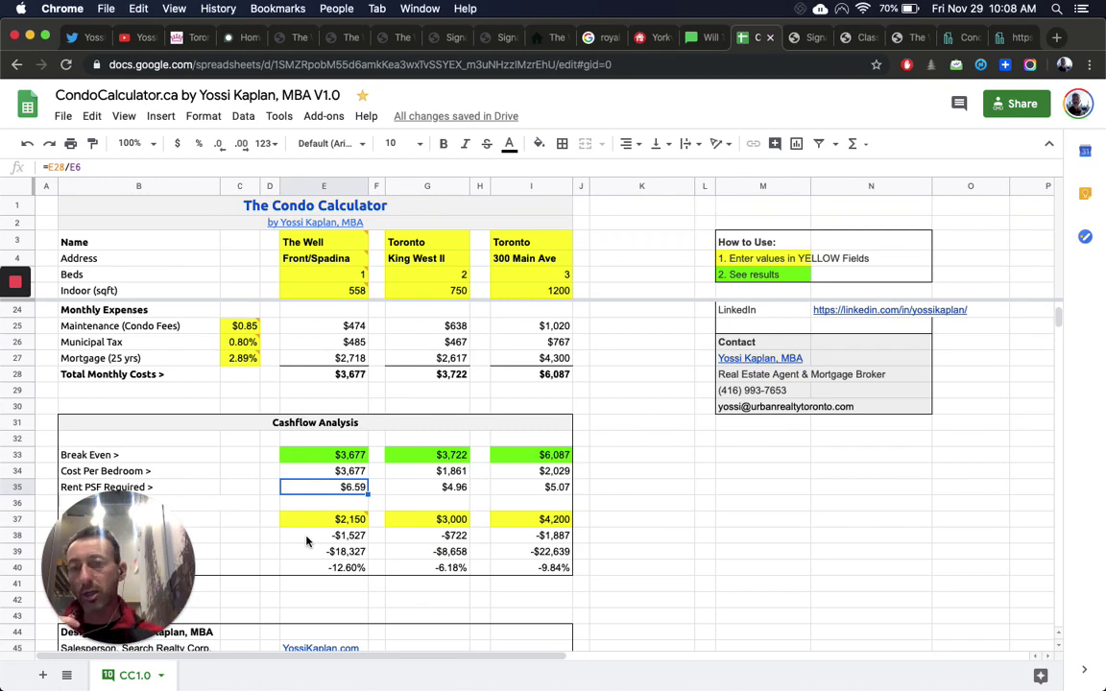
Step: Try an occupancy deposit of 10, inspect the total deposits formula, and reset the occupancy deposit to 0
scroll(228, 454, "up", 3)
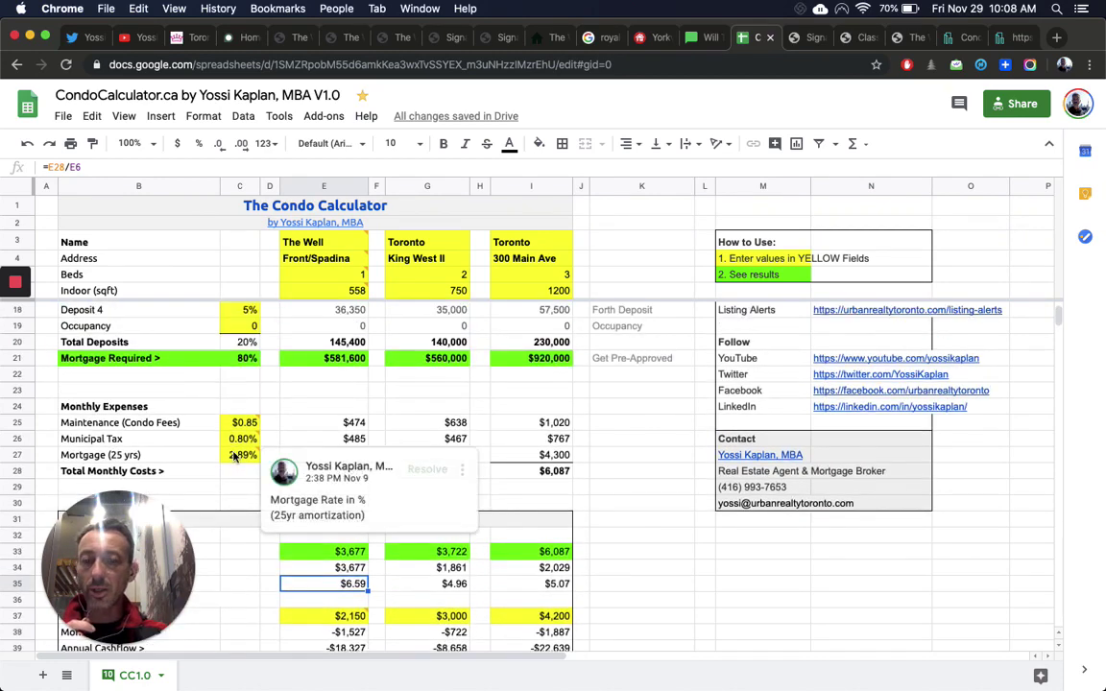
scroll(234, 456, "up", 2)
left_click(242, 358)
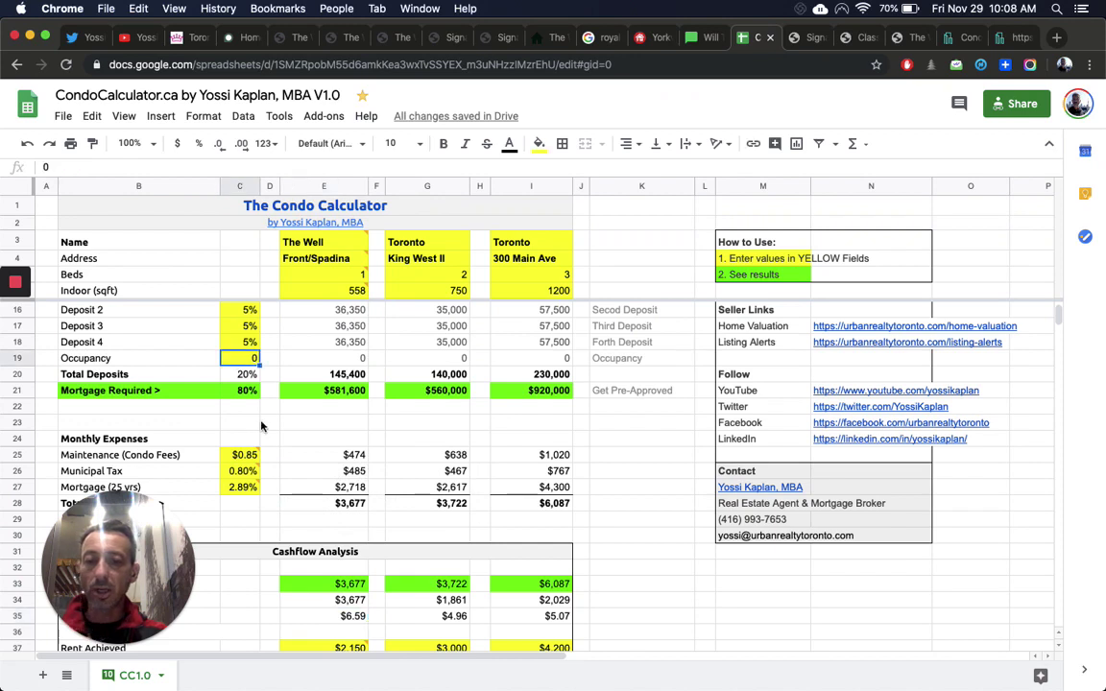
type("10")
key("Return")
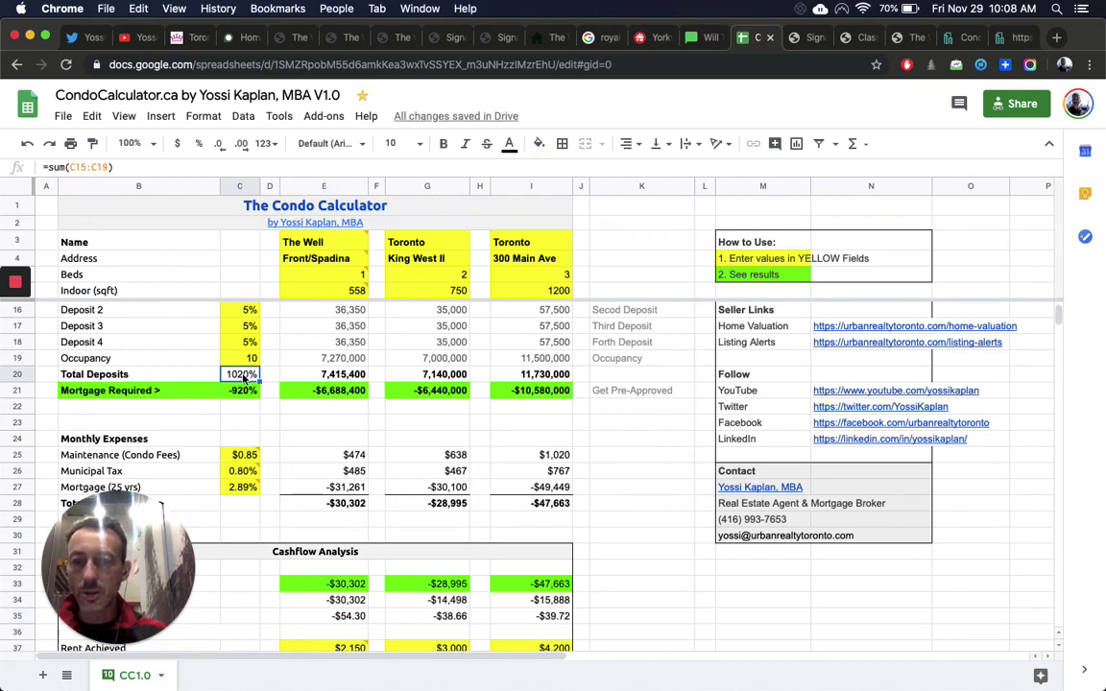
double_click(245, 375)
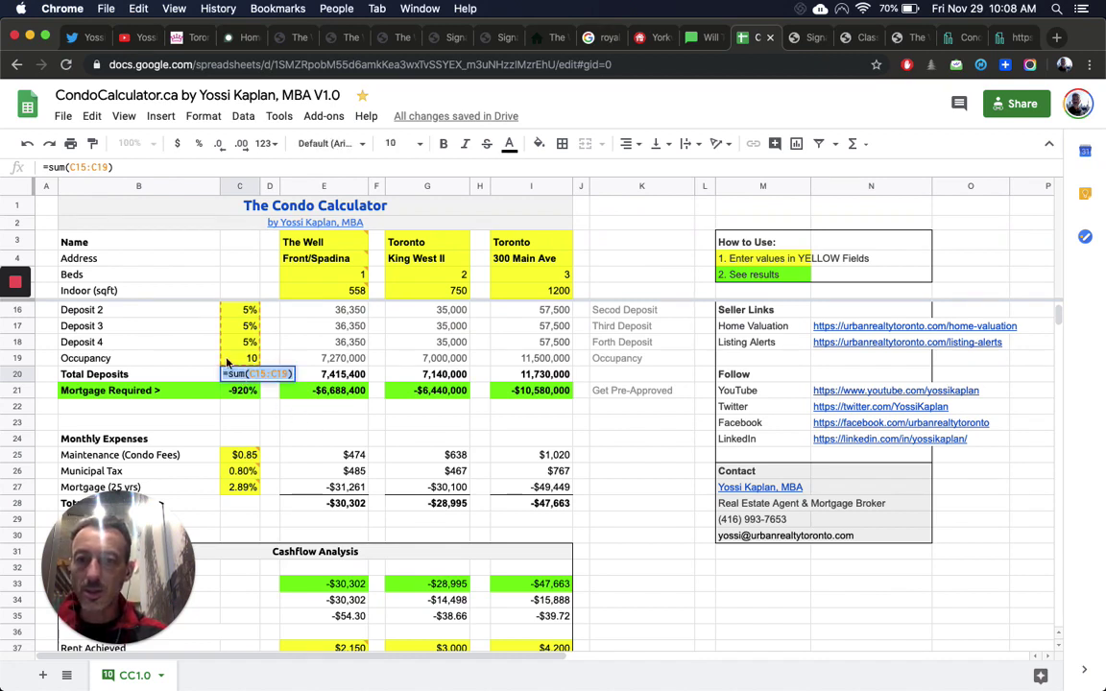
key("Escape")
key("Up")
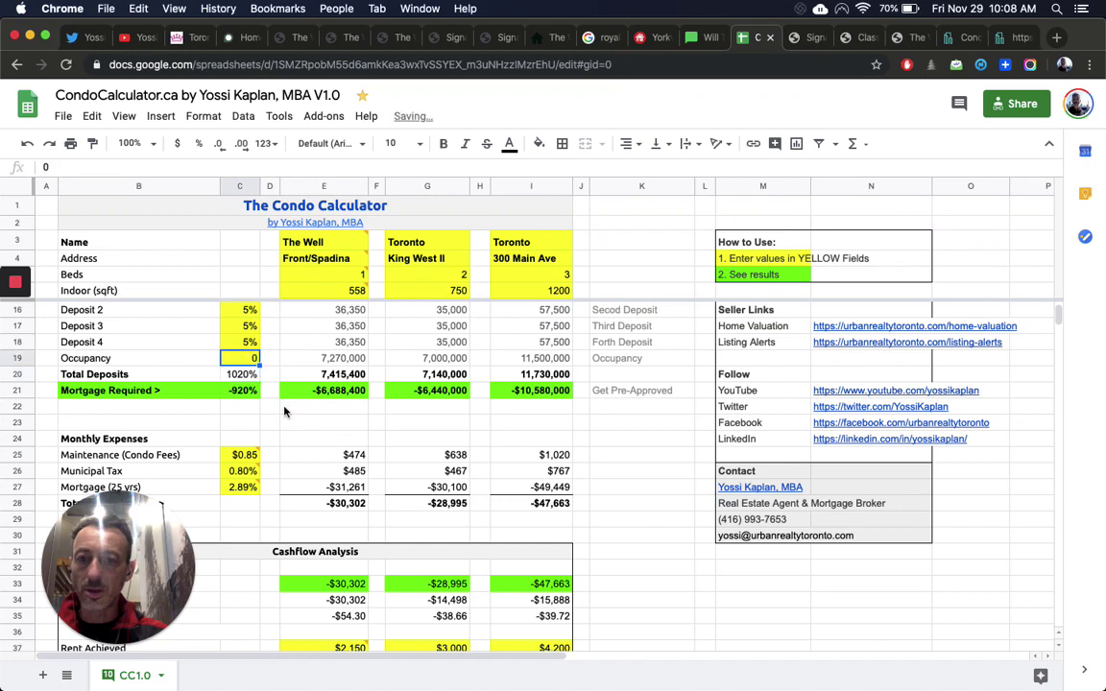
type("0")
key("Return")
Step: Set the occupancy deposit to 10% and review the deposits, required mortgage and monthly costs
left_click(244, 361)
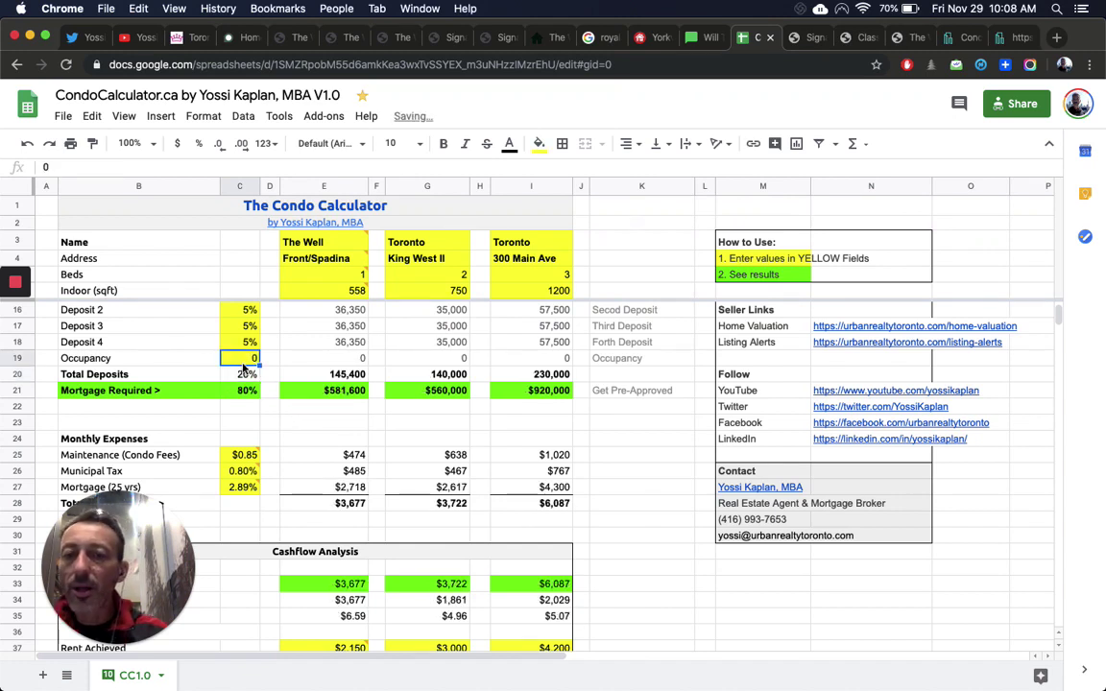
type("10")
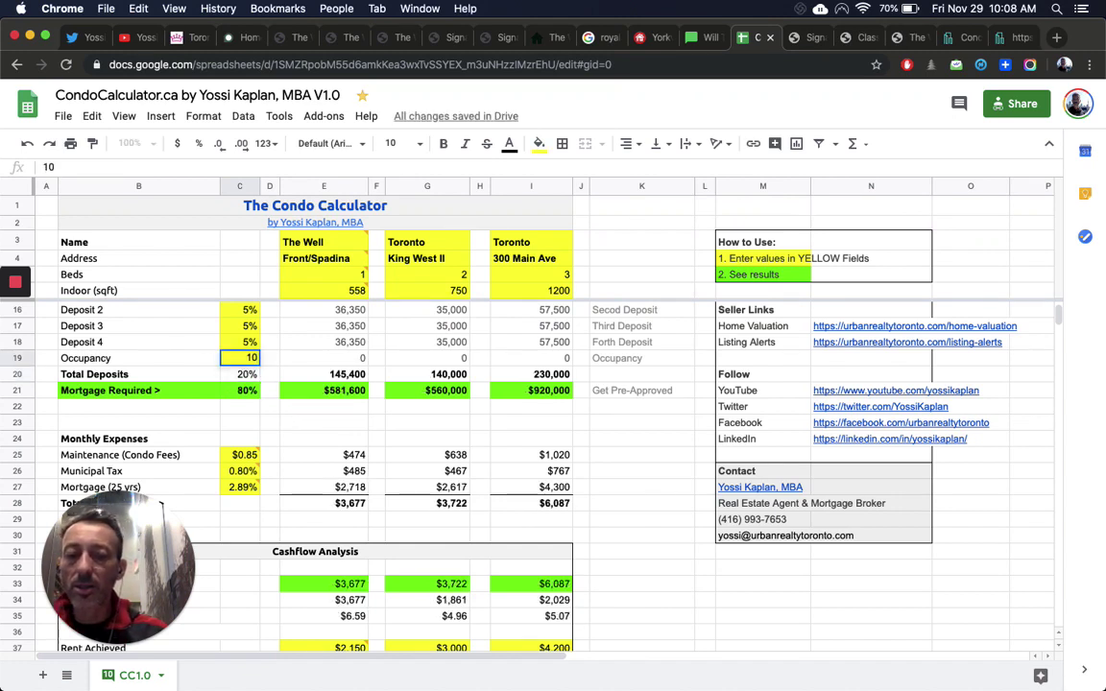
left_click(248, 371)
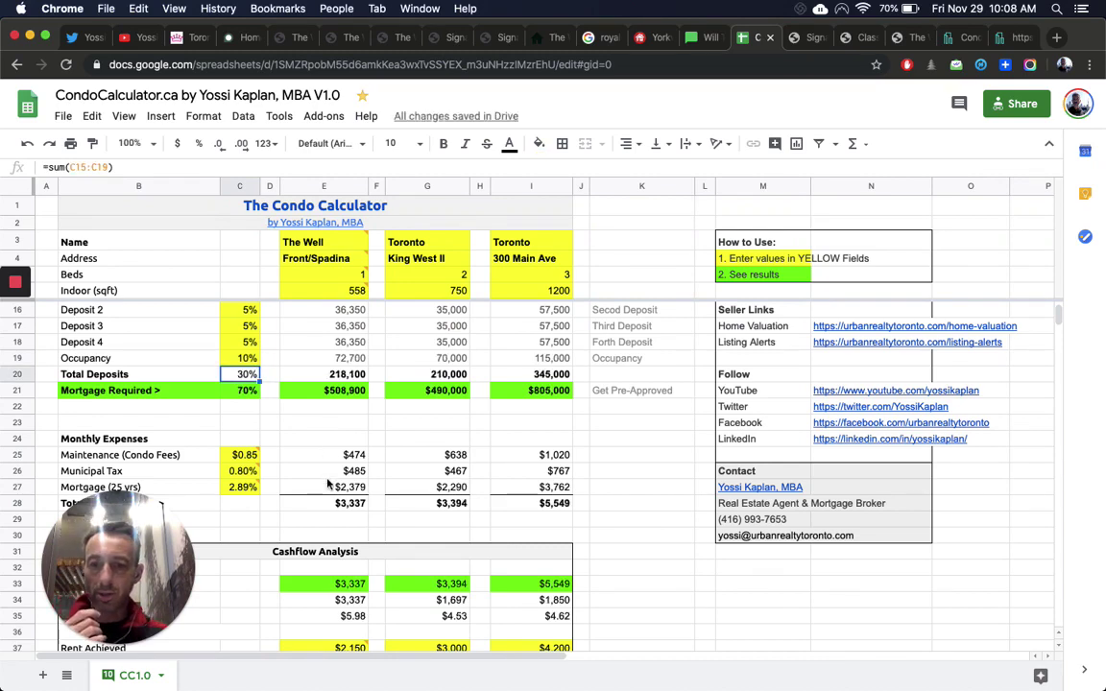
scroll(328, 484, "down", 2)
scroll(328, 485, "up", 5)
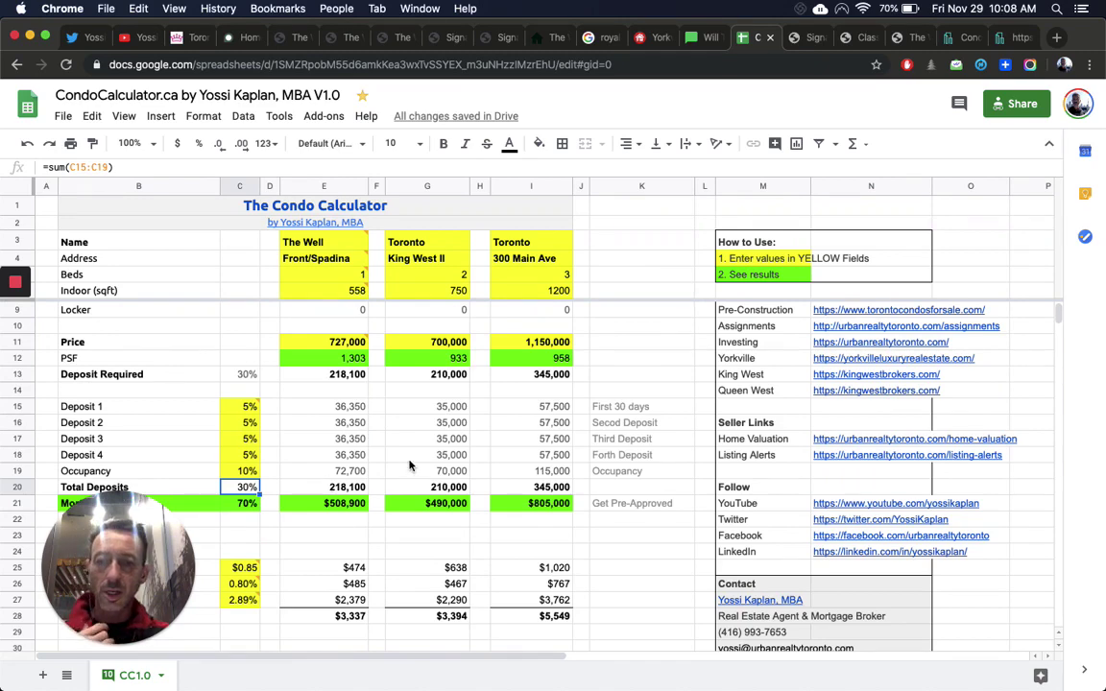
scroll(686, 324, "up", 1)
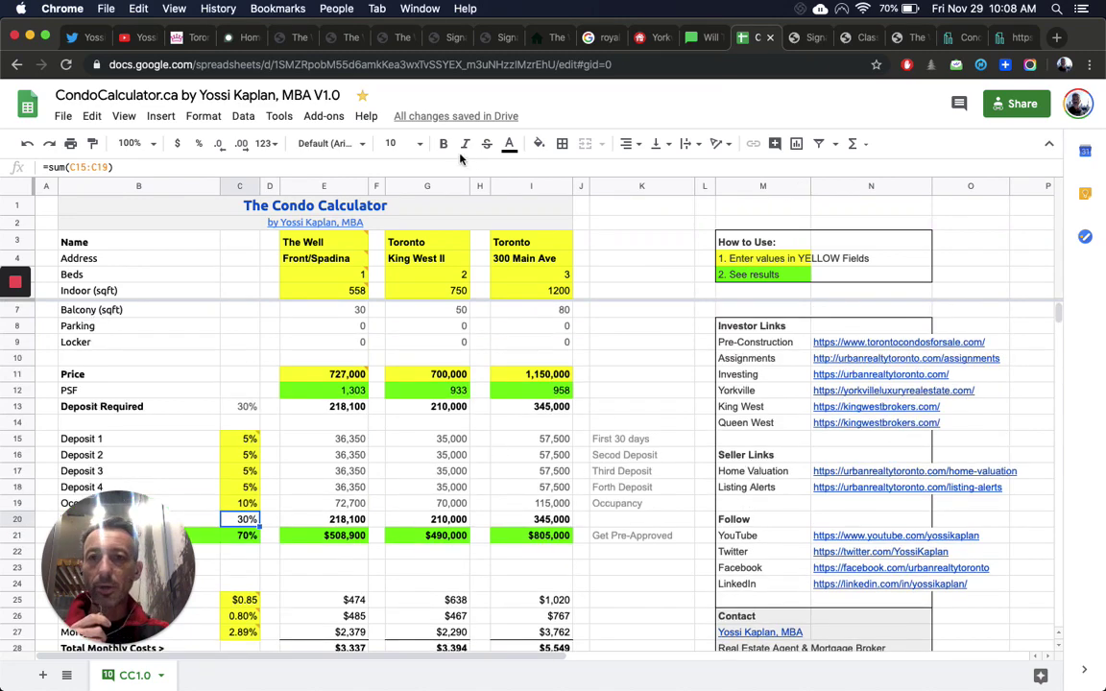
Step: Switch to the urbanrealtytoronto.com article on the best investor condo projects and find its section on The Well by Tridel
left_click(182, 39)
scroll(454, 338, "up", 10)
scroll(454, 337, "up", 15)
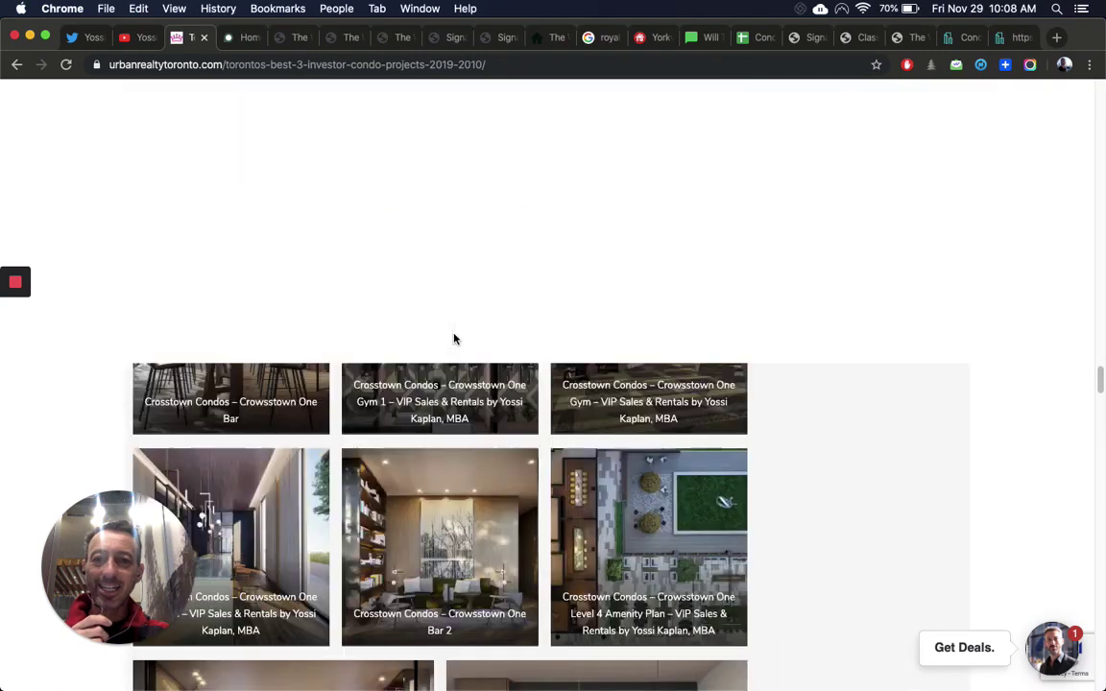
scroll(454, 338, "up", 15)
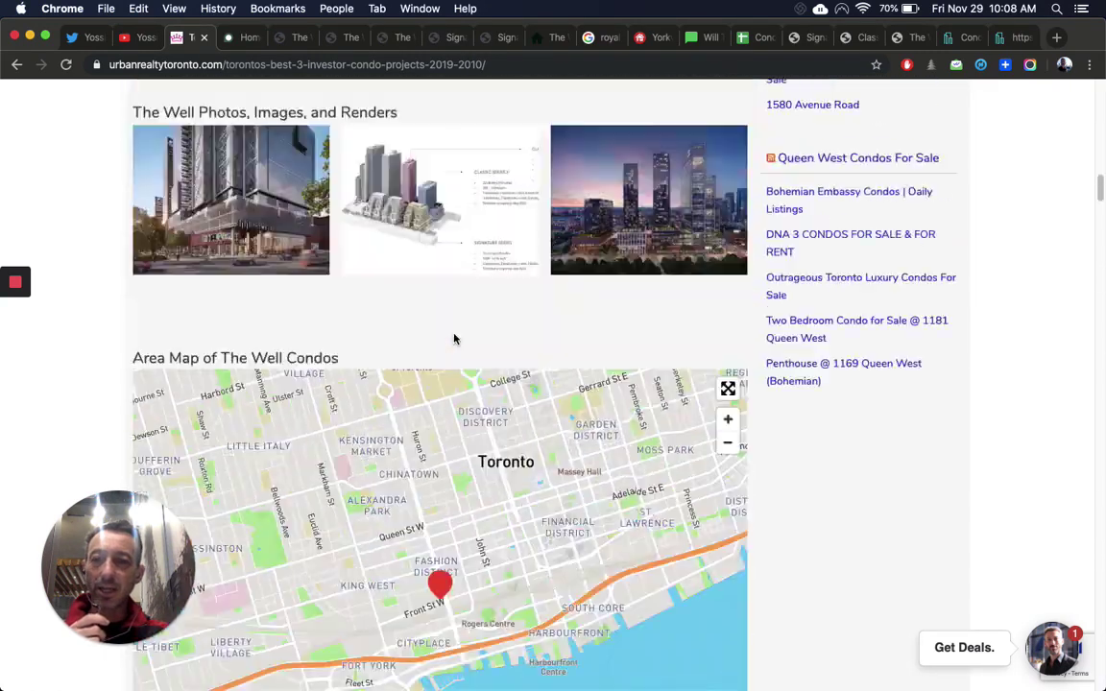
scroll(454, 337, "up", 2)
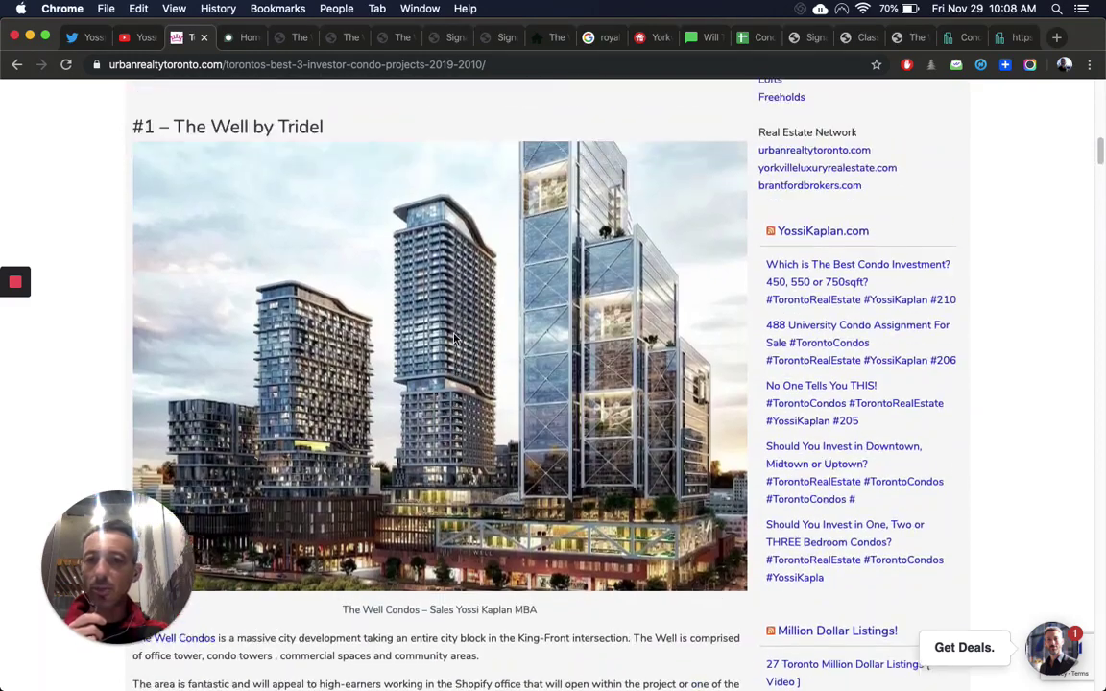